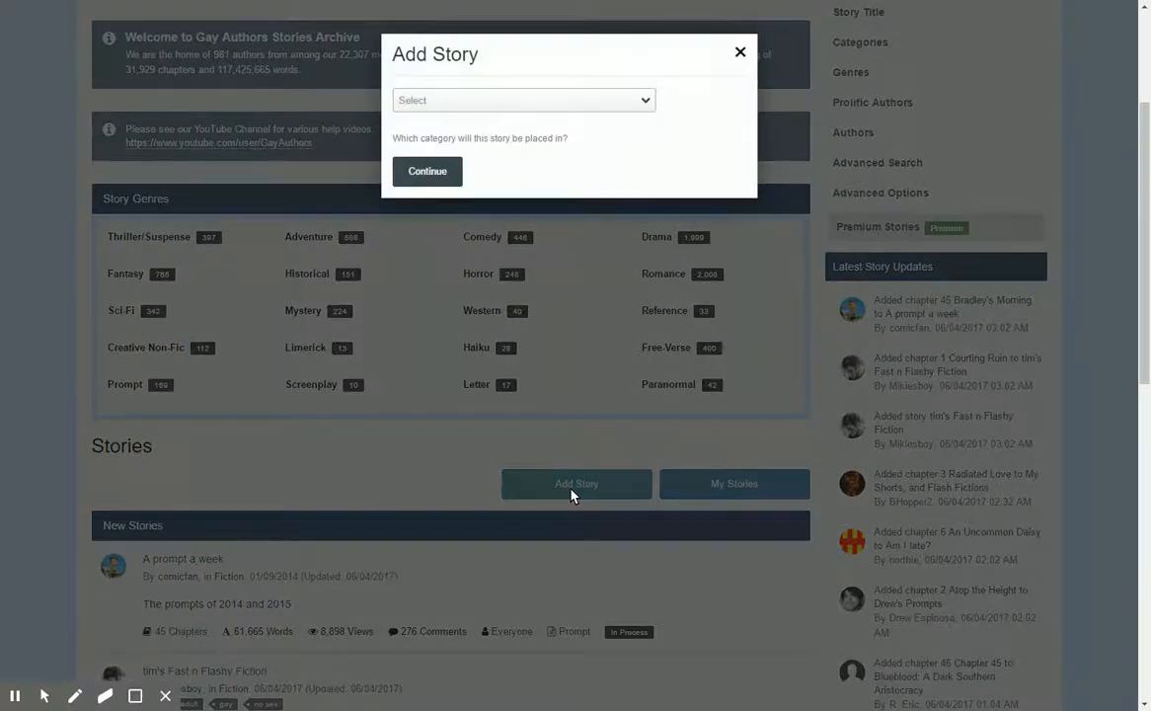
# Choose Fiction as the category for the new story and continue to the story form.
pyautogui.click(648, 101)
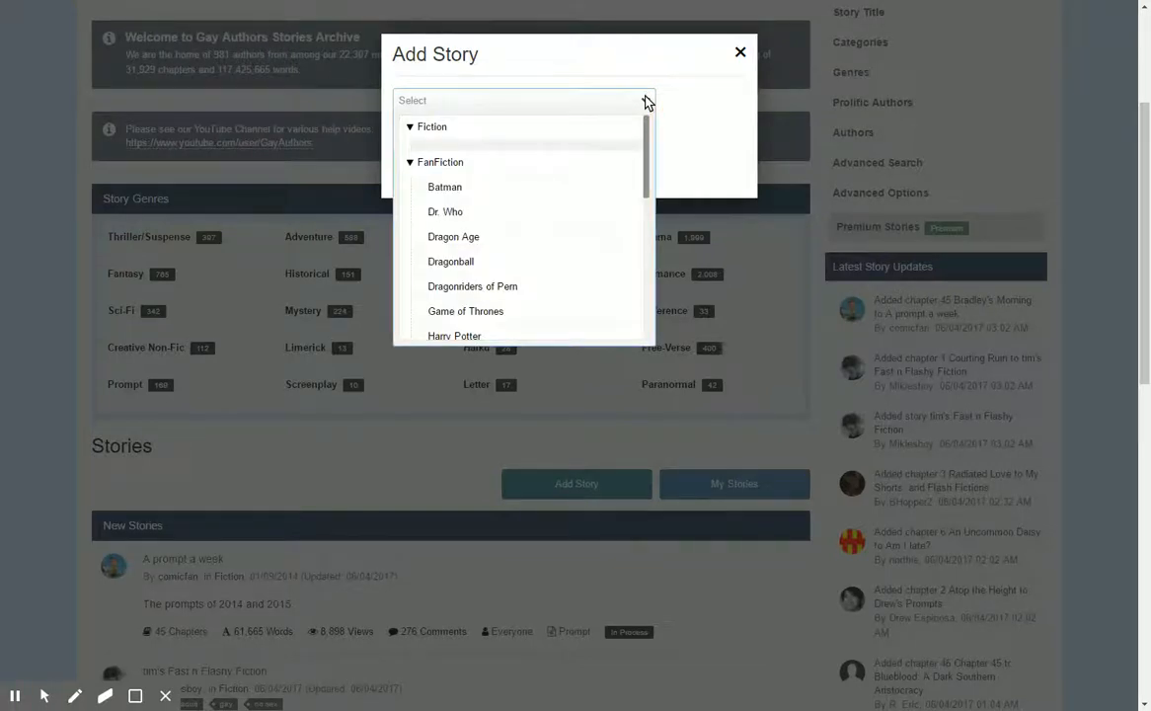
pyautogui.click(430, 131)
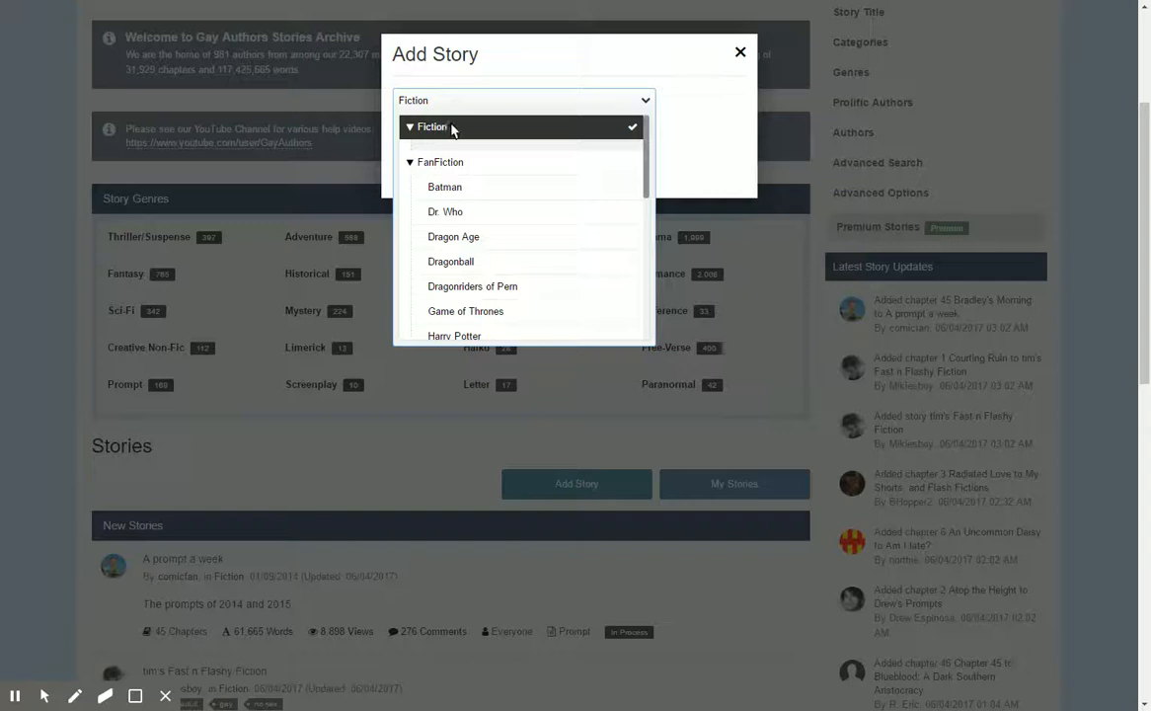
pyautogui.click(702, 137)
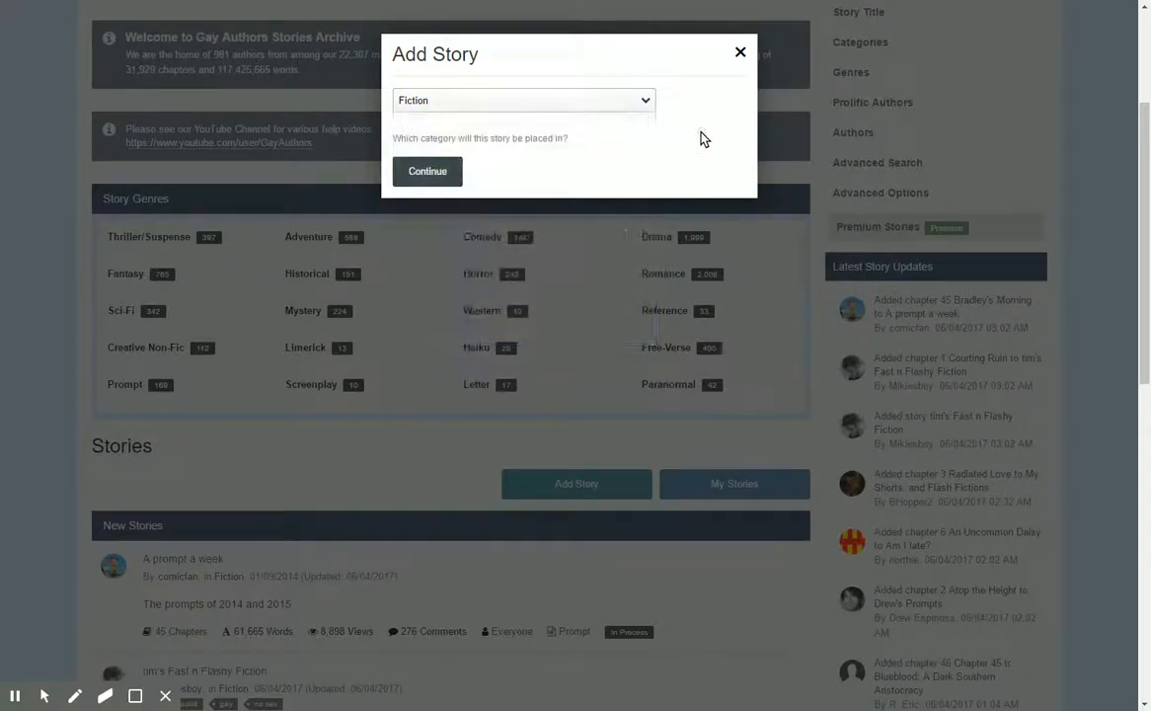
pyautogui.click(437, 174)
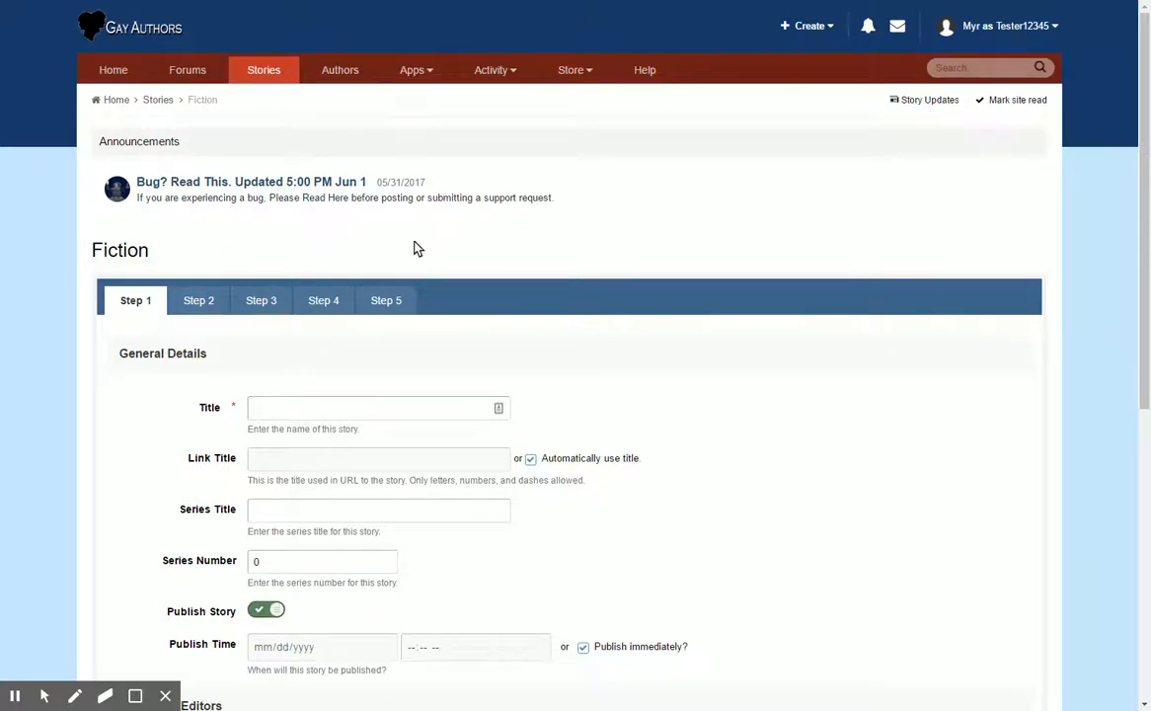
# Title the story "This is my Story Test" in the general details.
pyautogui.scroll(-1, 397, 244)
pyautogui.scroll(-1, 360, 237)
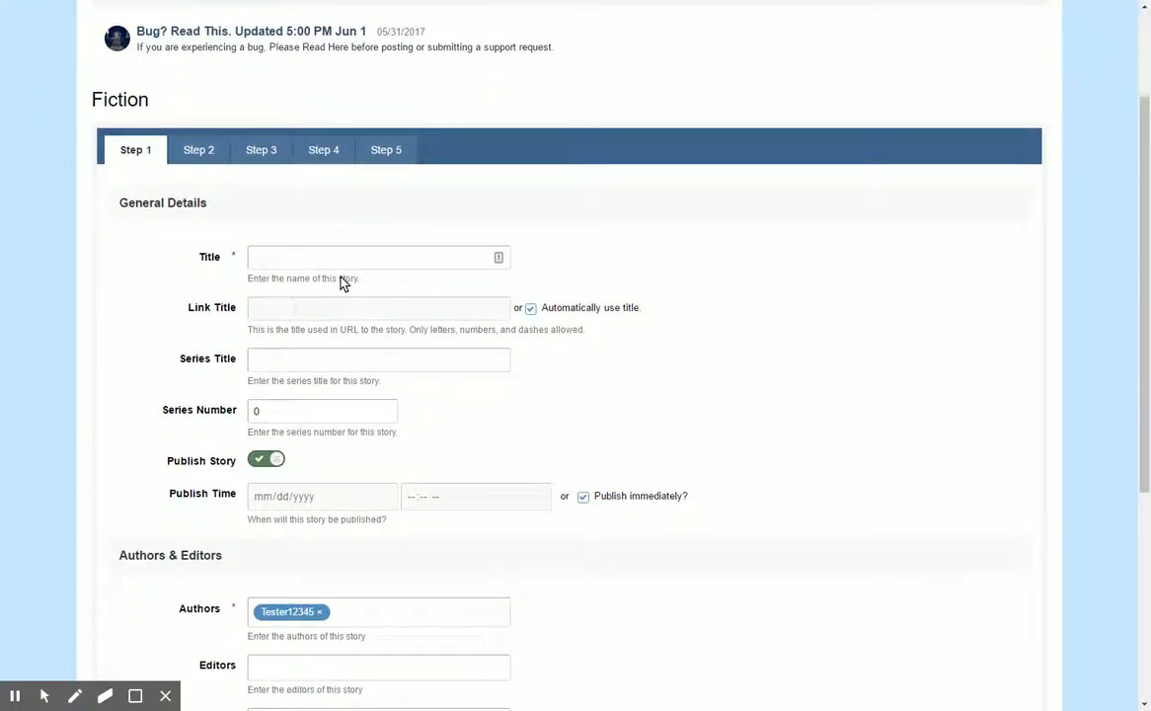
pyautogui.click(281, 259)
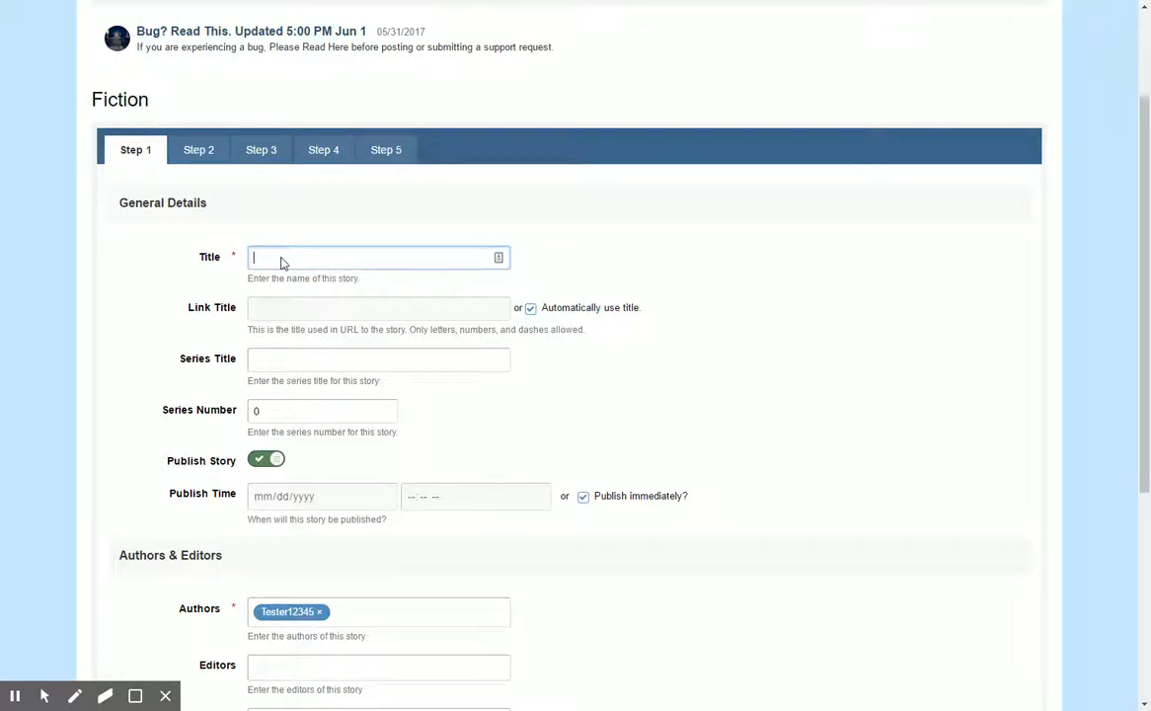
pyautogui.write('This is my Story Test')
pyautogui.click(271, 358)
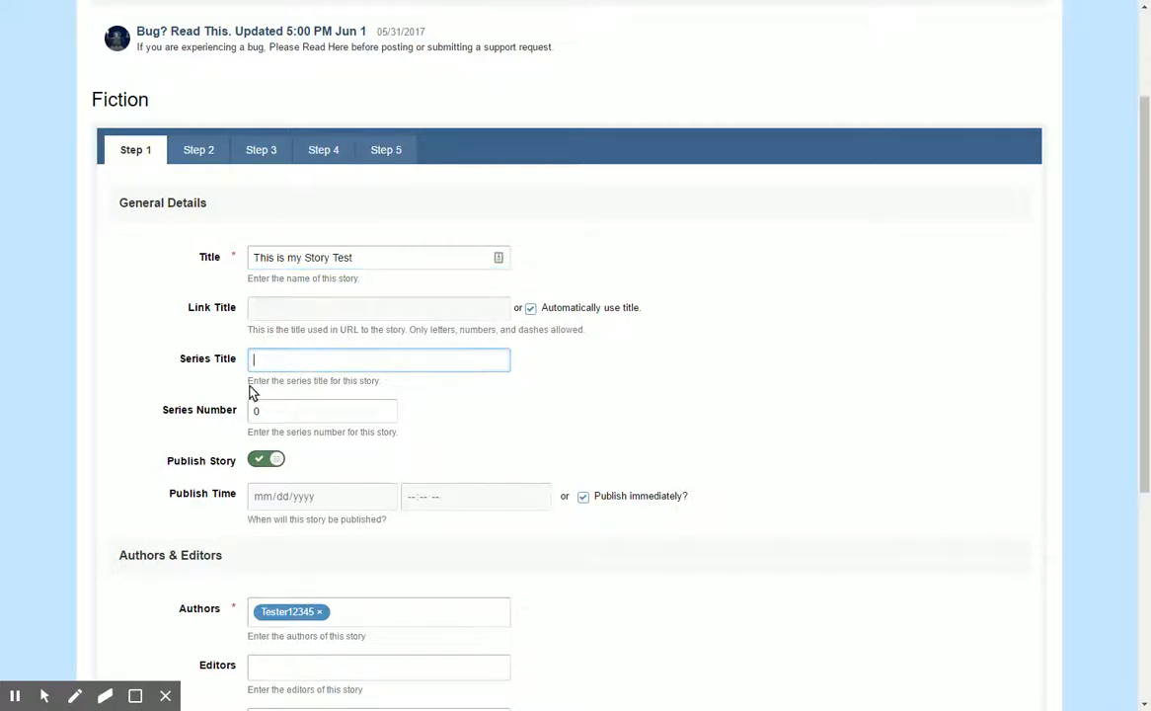
pyautogui.scroll(-1, 283, 313)
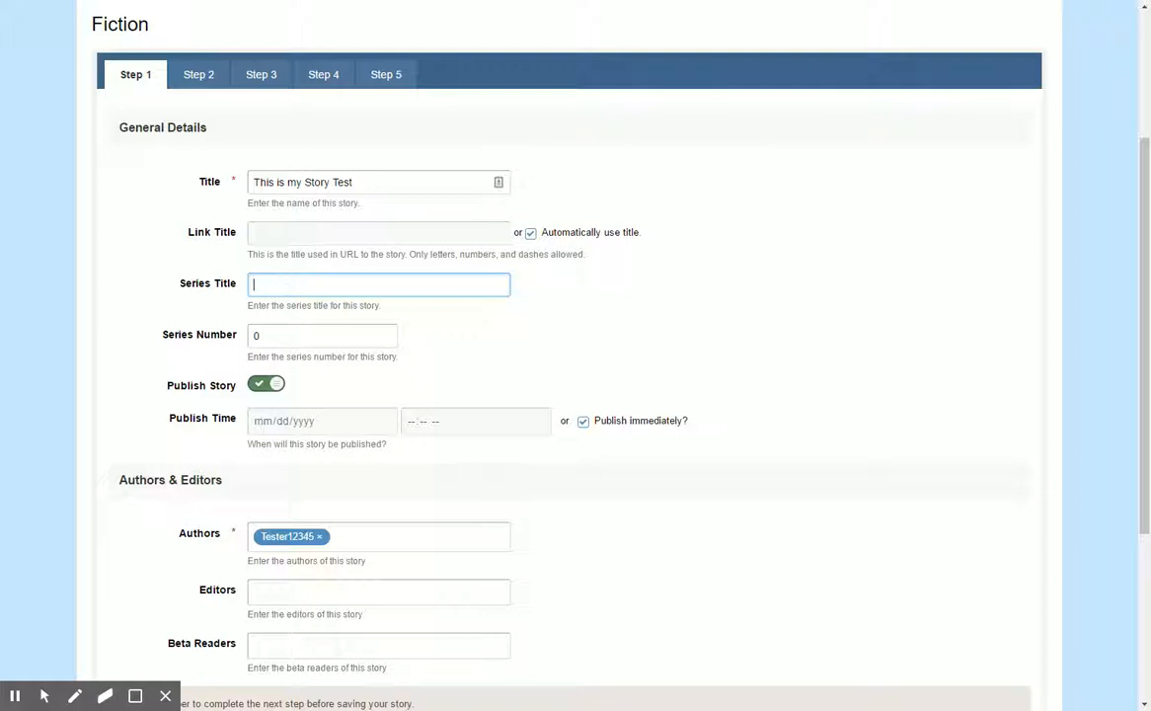
pyautogui.scroll(-1, 149, 236)
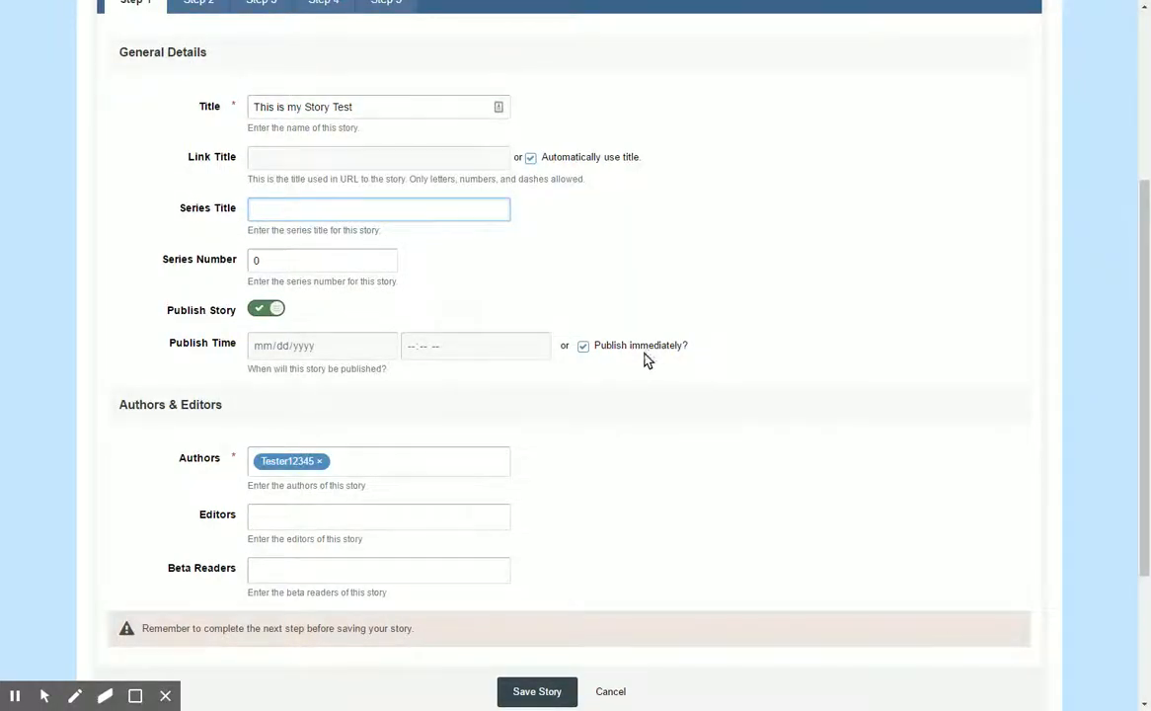
pyautogui.click(583, 345)
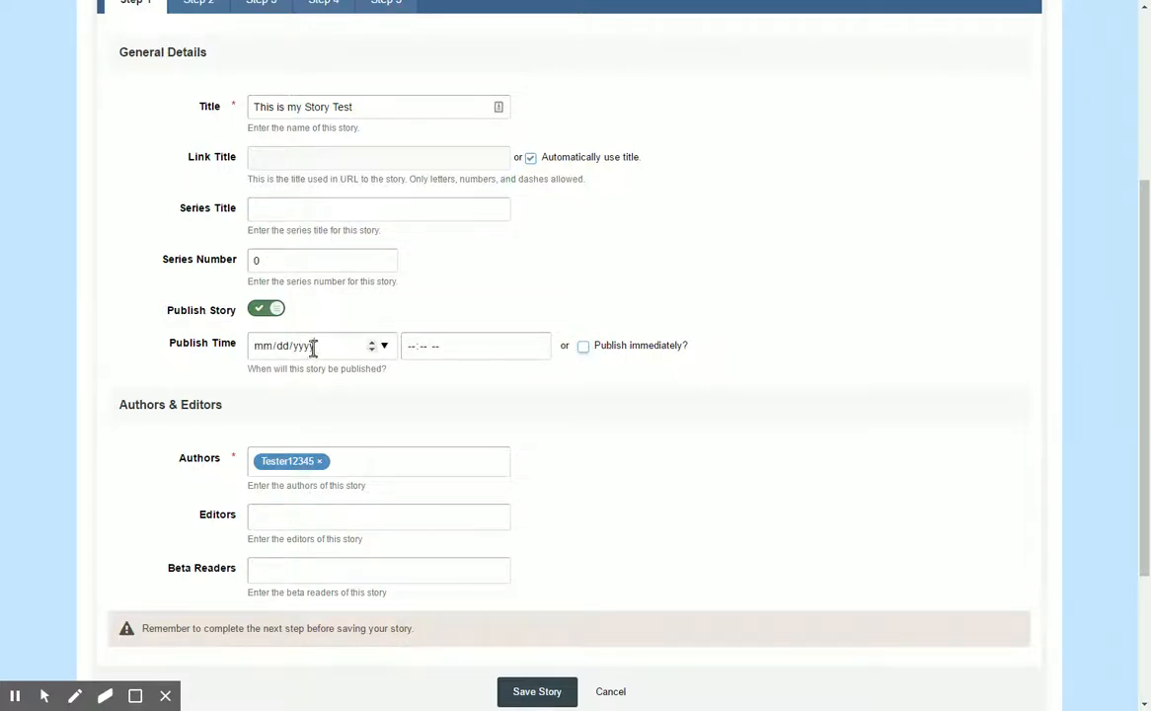
pyautogui.click(583, 345)
# Add the site administrator's account as both editor and beta reader of the story.
pyautogui.scroll(-3, 395, 367)
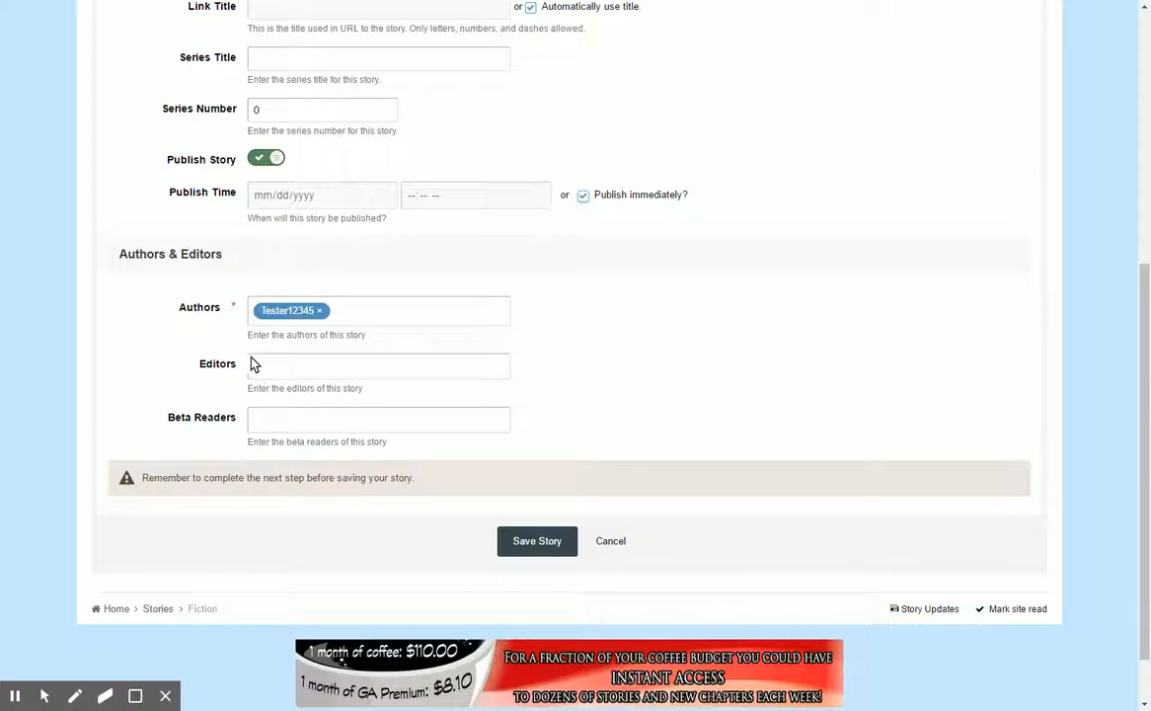
pyautogui.scroll(-1, 340, 348)
pyautogui.click(267, 297)
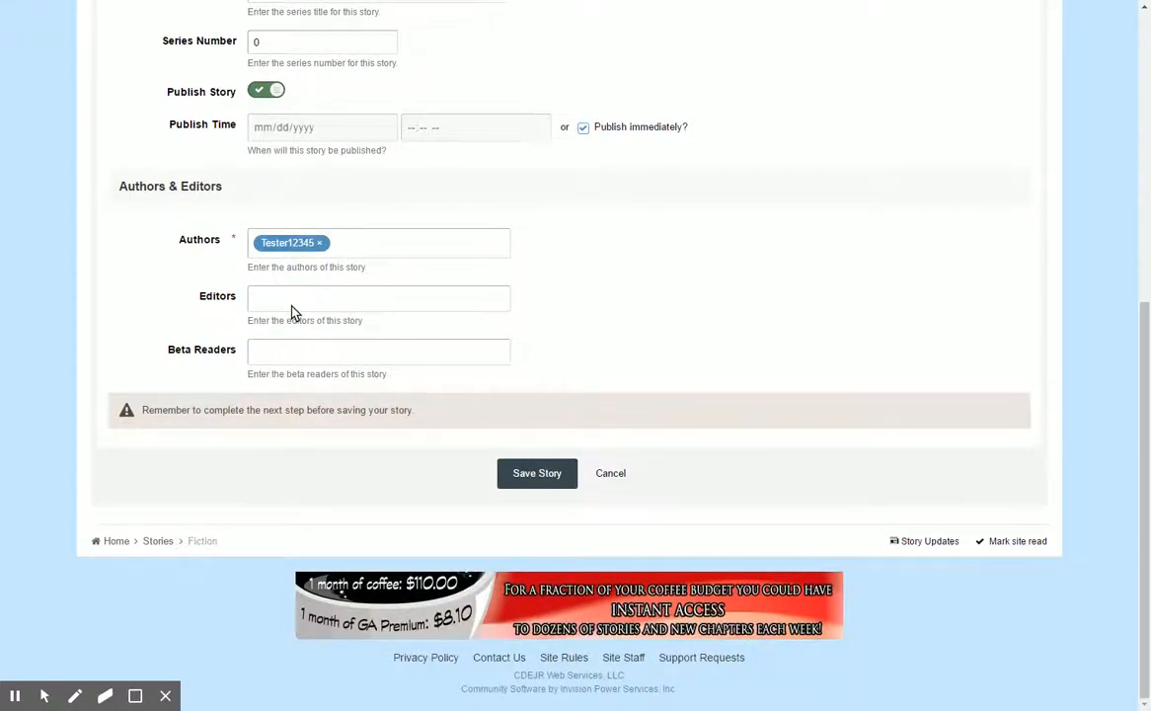
pyautogui.write('Myr')
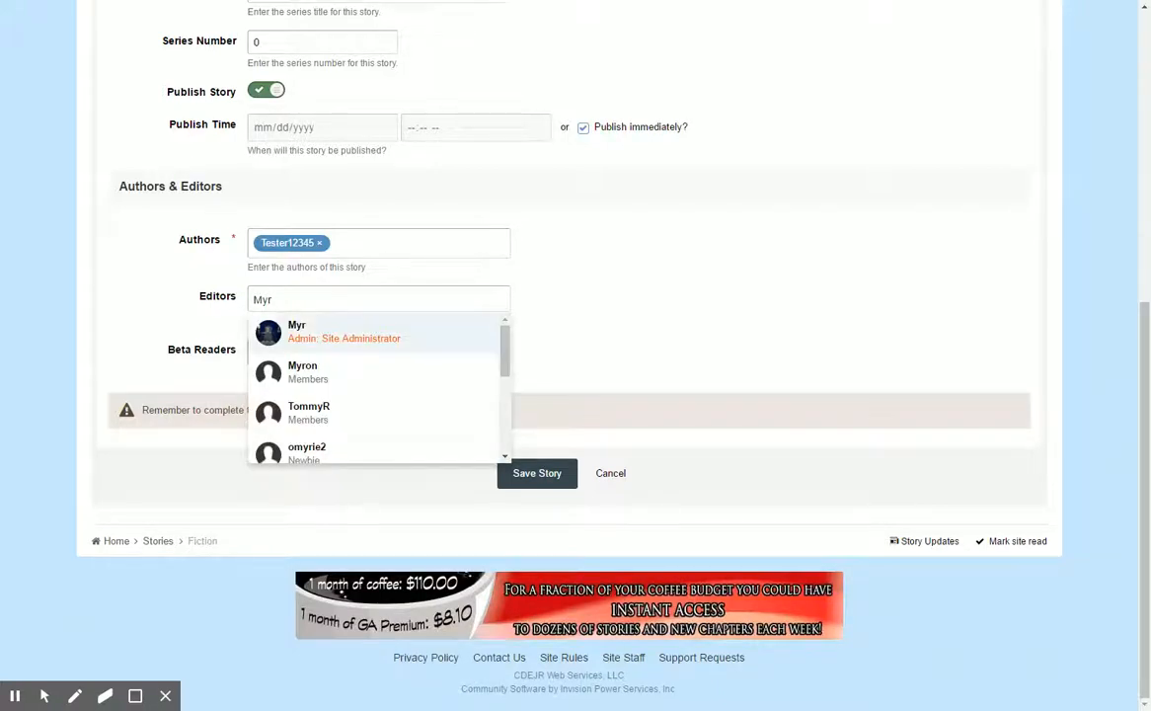
pyautogui.click(301, 338)
pyautogui.click(287, 363)
pyautogui.write('Myr')
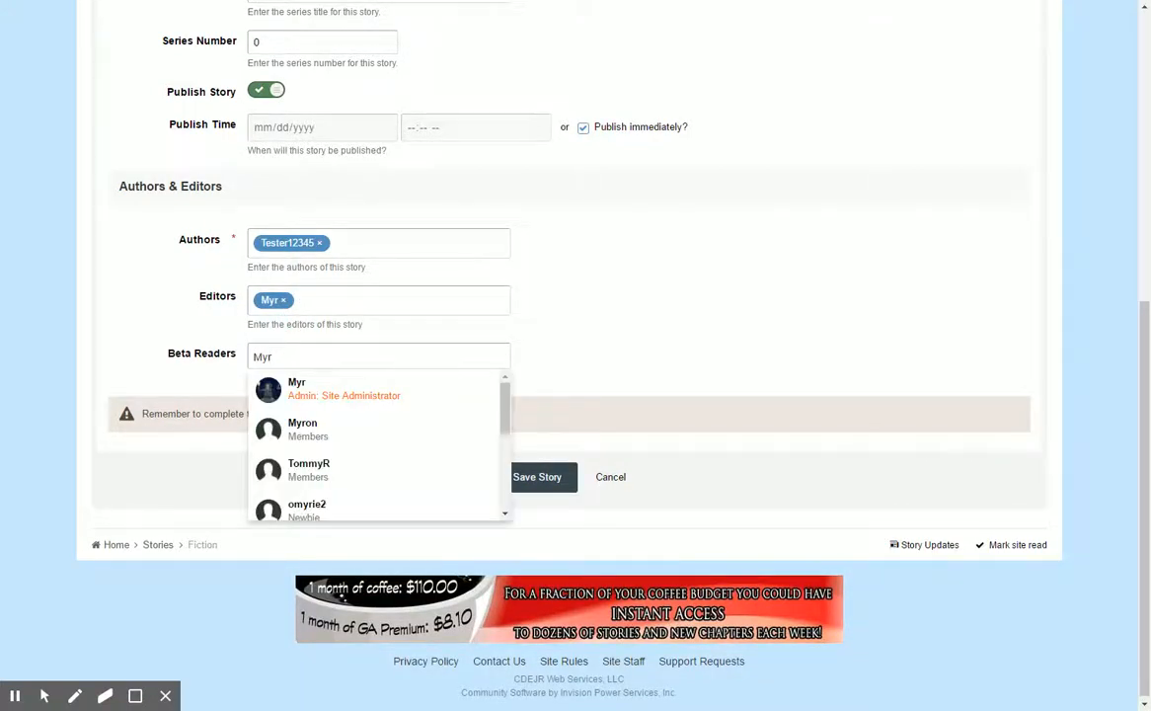
pyautogui.click(286, 391)
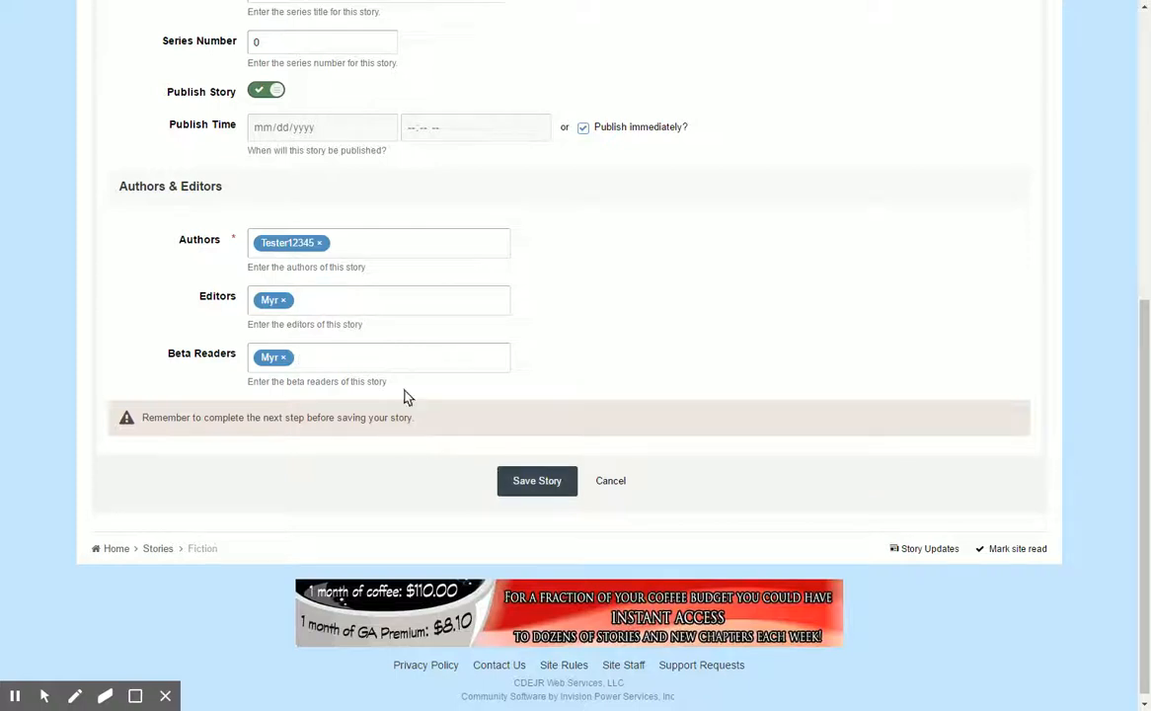
# Enter "This is a test" as the story description in Step 2 of the form.
pyautogui.scroll(5, 523, 397)
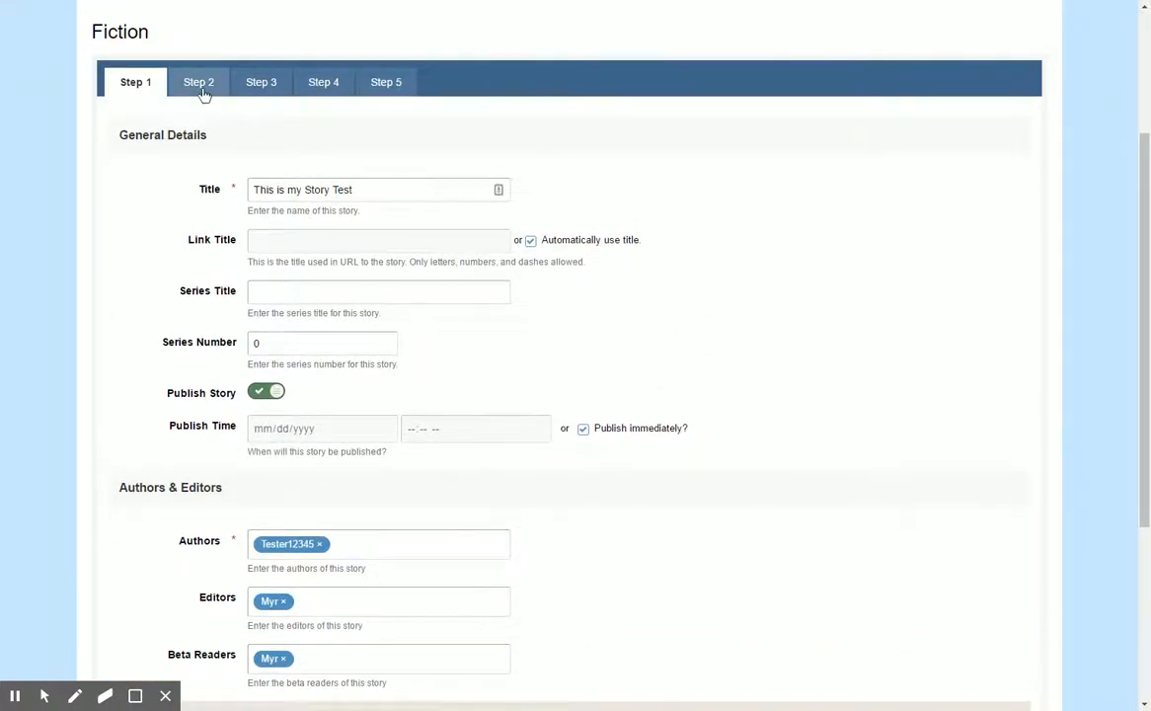
pyautogui.click(201, 88)
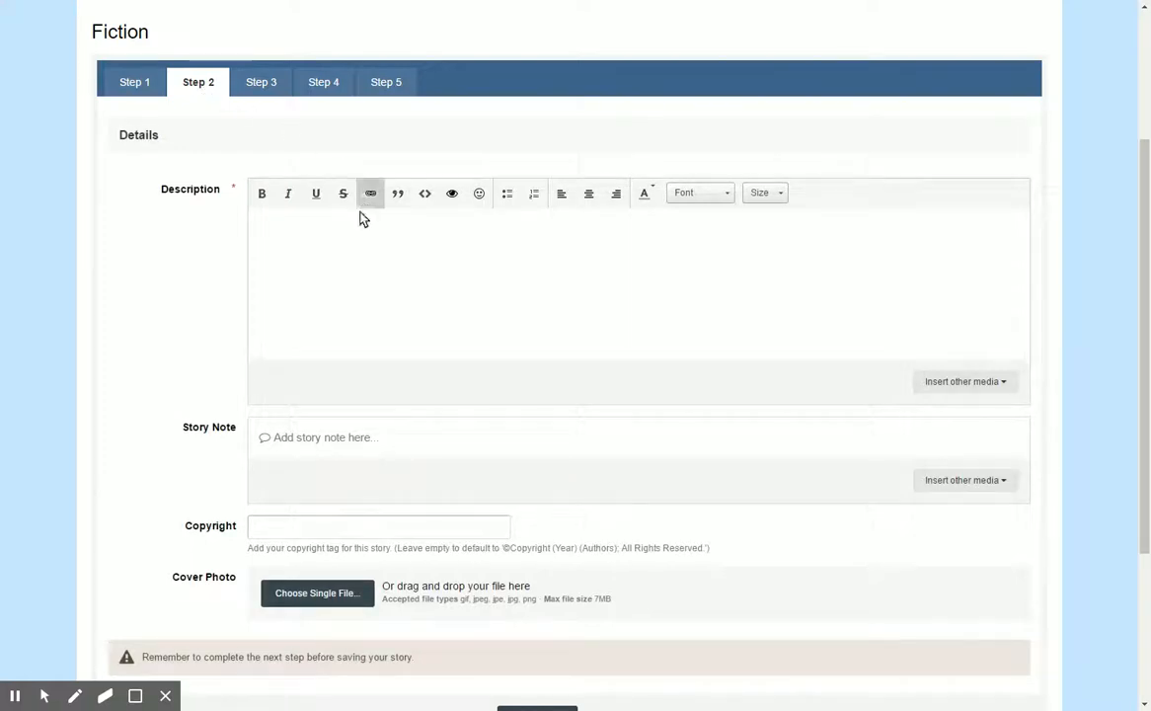
pyautogui.click(323, 244)
pyautogui.write('This is a test')
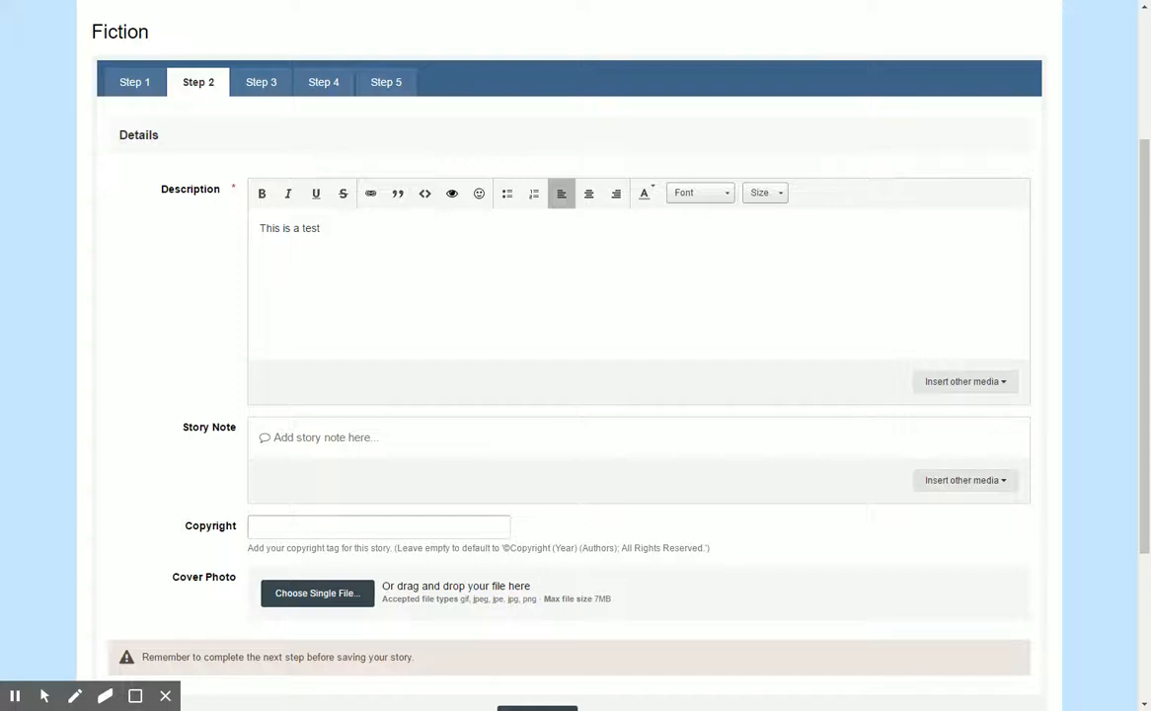
# Open the empty story note for editing and examine the copyright and cover photo options below it.
pyautogui.scroll(-1, 336, 286)
pyautogui.click(326, 362)
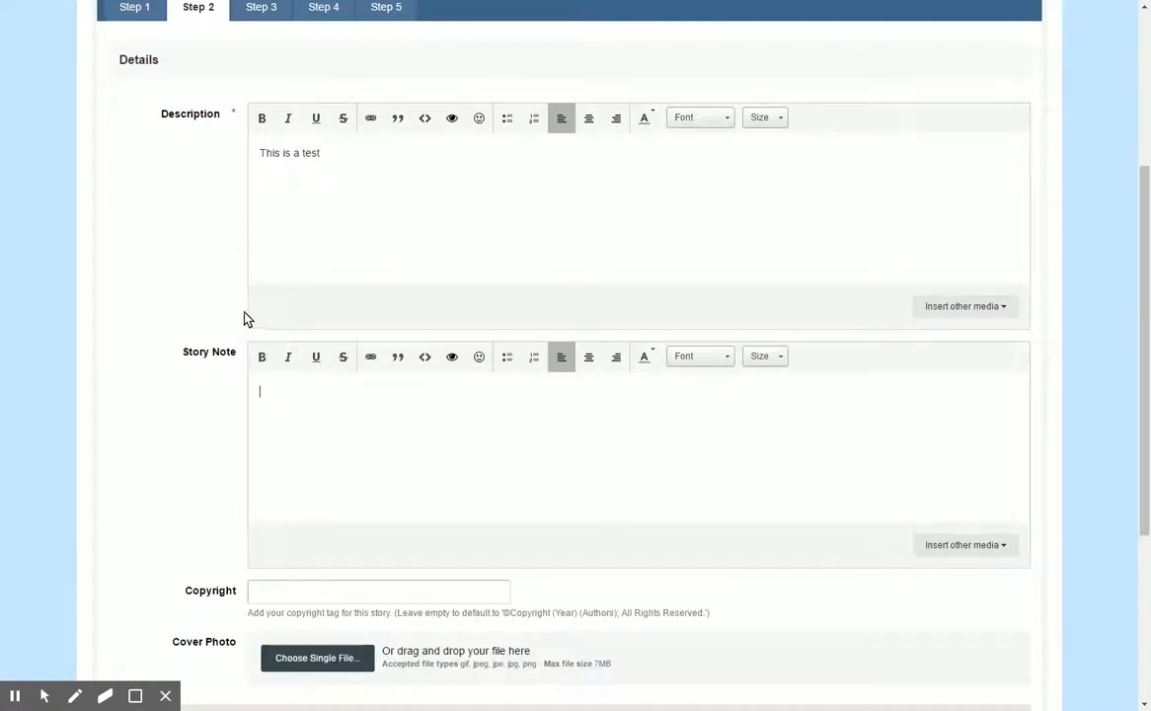
pyautogui.scroll(-2, 278, 409)
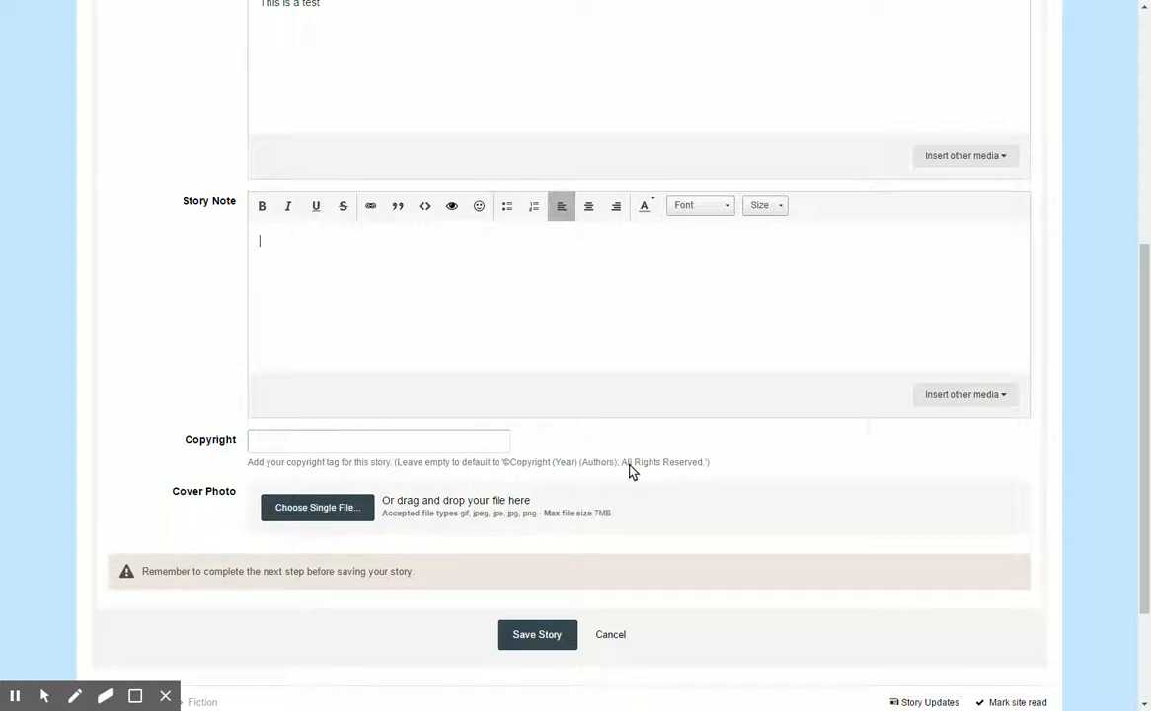
pyautogui.scroll(-1, 114, 387)
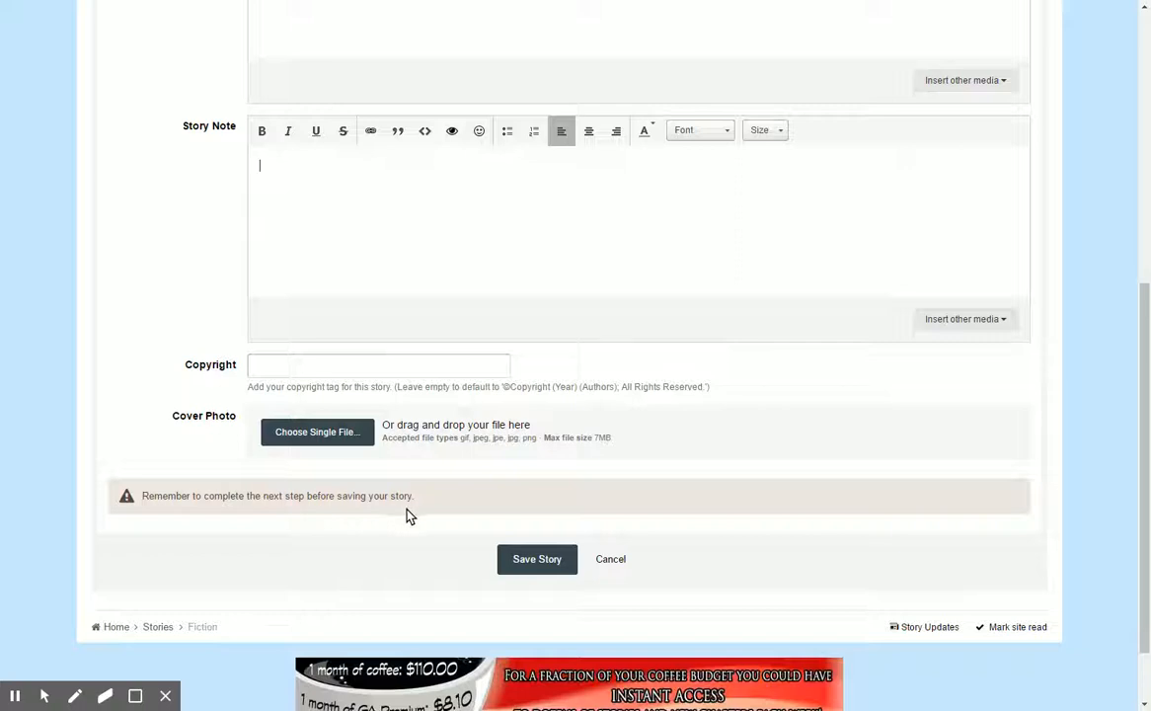
# Assign the Comedy and Drama genres to the story in the Step 3 groupings.
pyautogui.scroll(5, 481, 508)
pyautogui.click(261, 158)
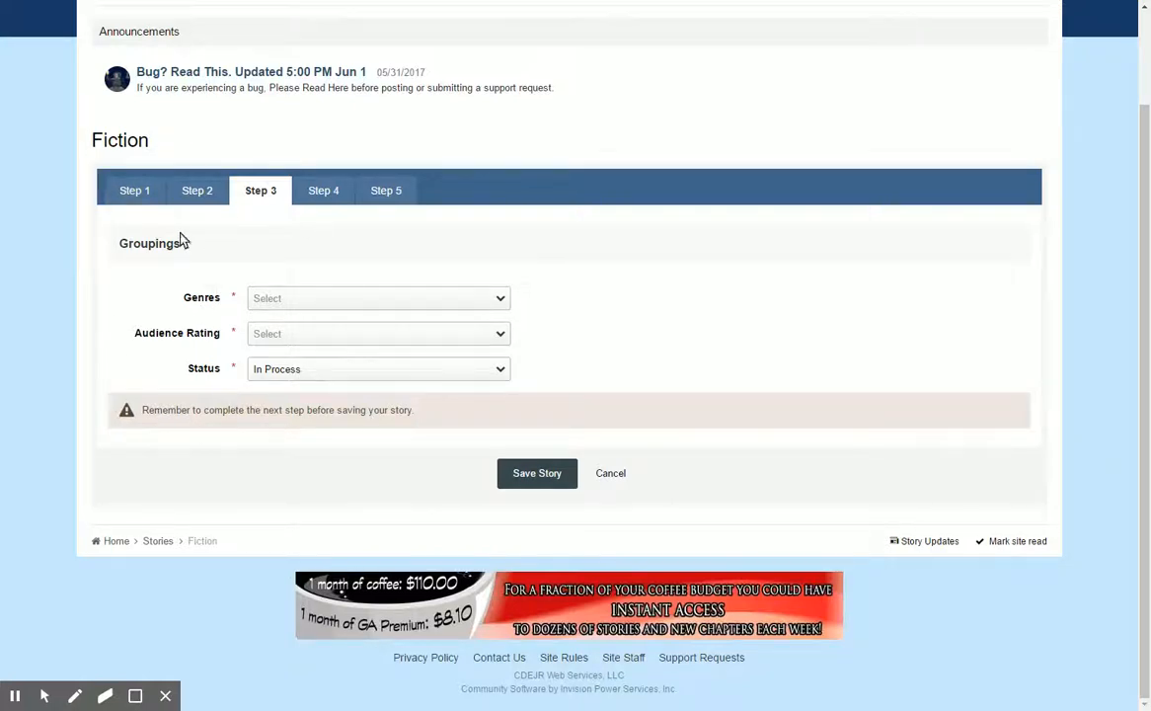
pyautogui.click(326, 303)
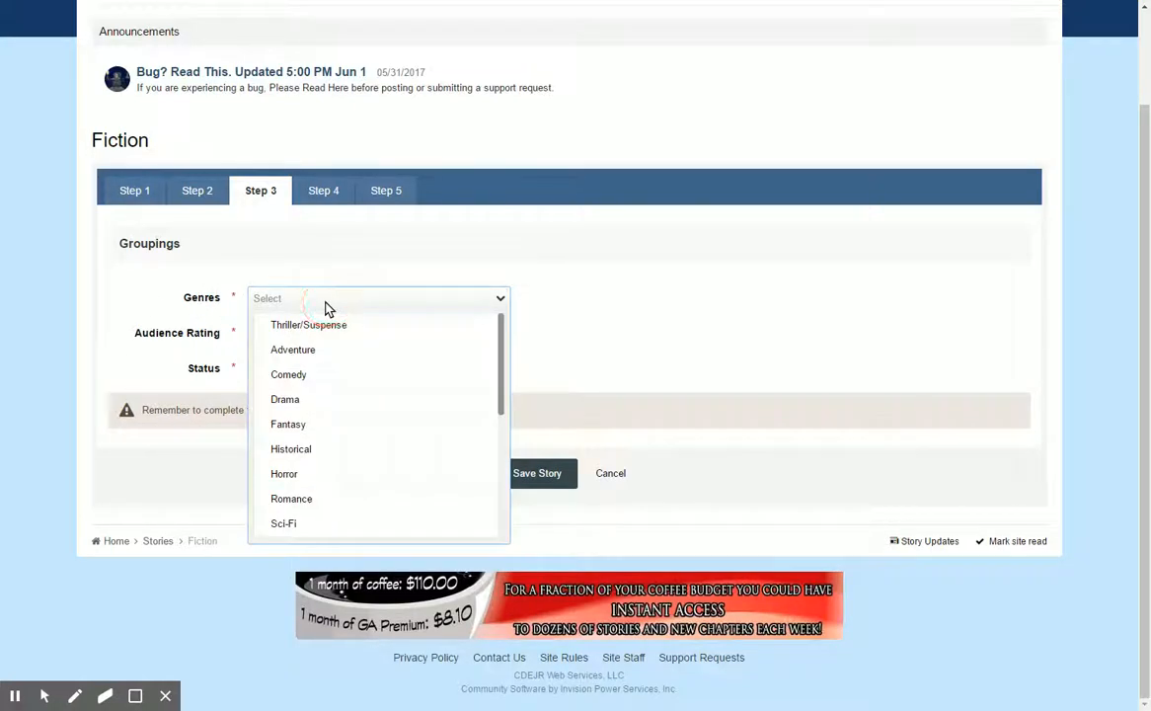
pyautogui.click(284, 383)
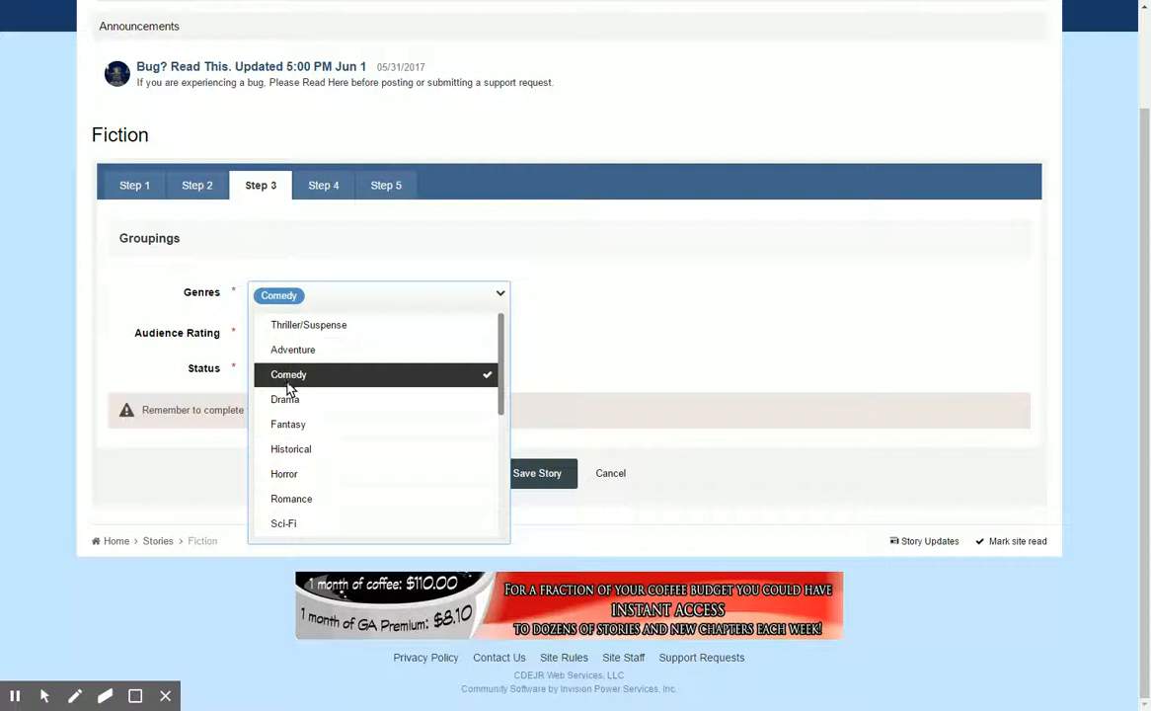
pyautogui.click(296, 400)
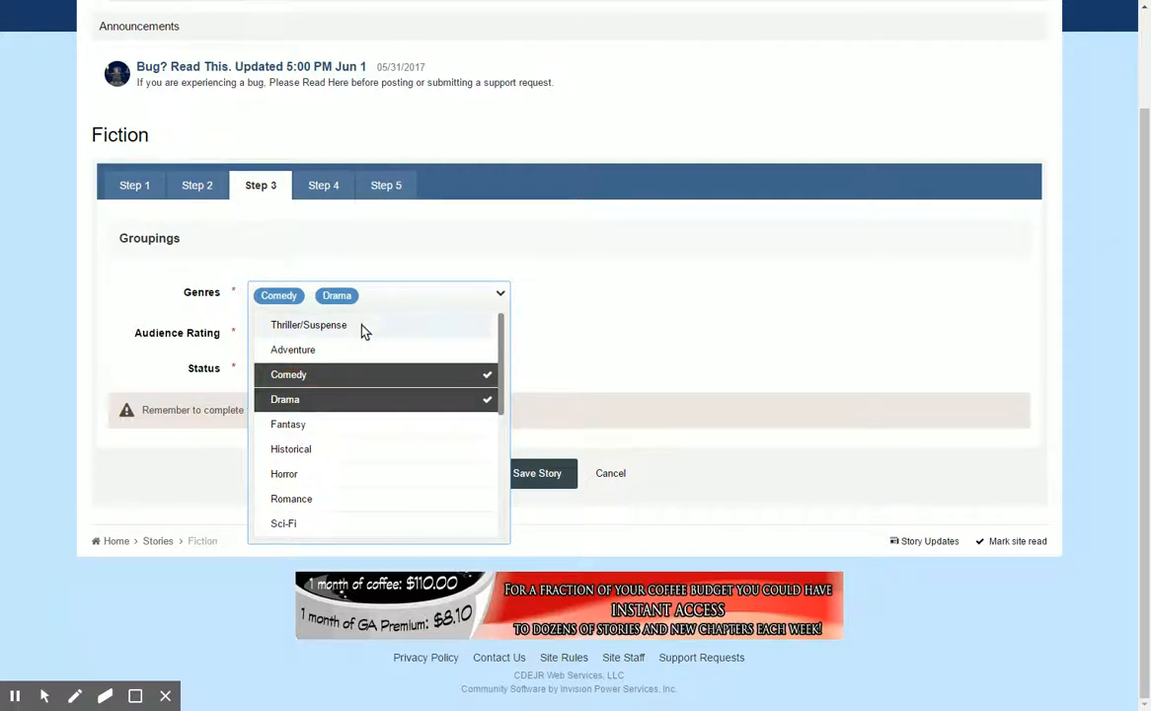
pyautogui.click(505, 359)
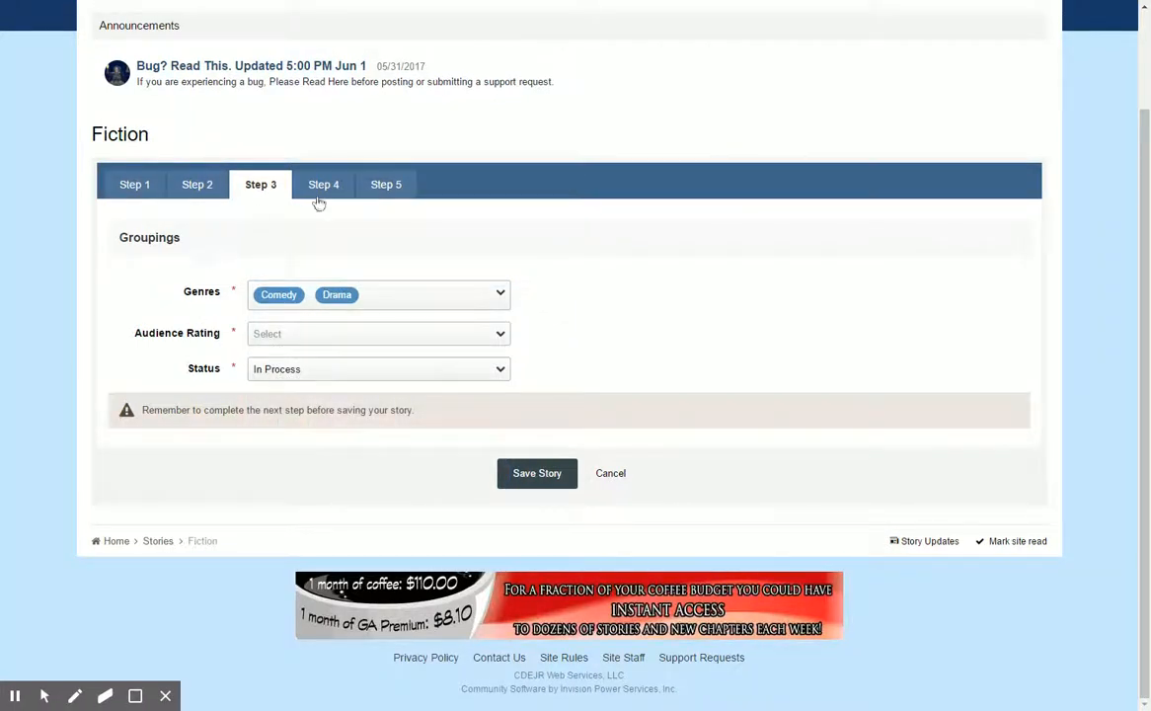
# Set the audience rating to Teen and check the available story status options.
pyautogui.click(376, 341)
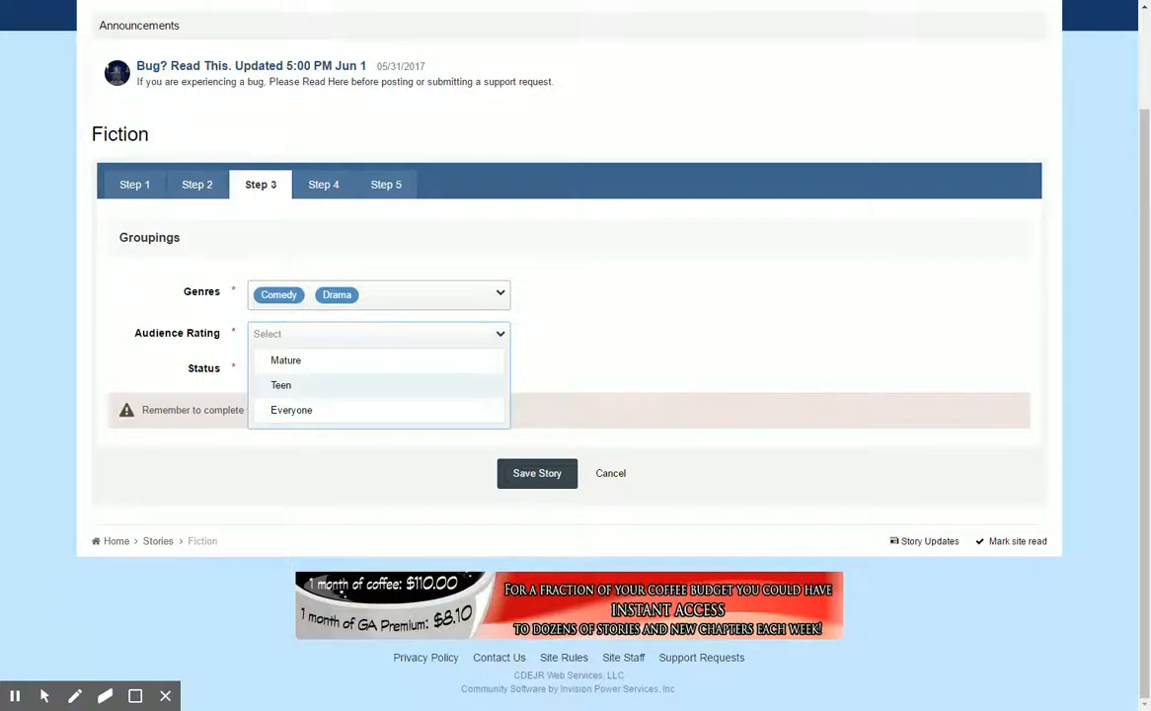
pyautogui.click(286, 388)
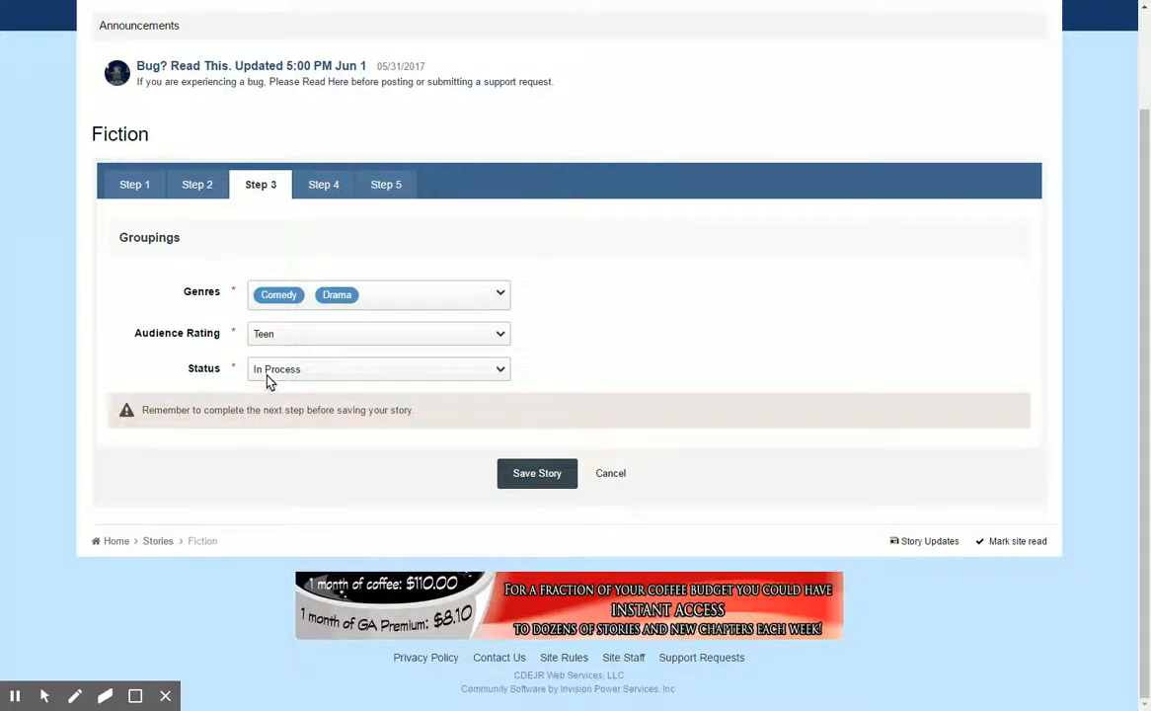
pyautogui.click(494, 373)
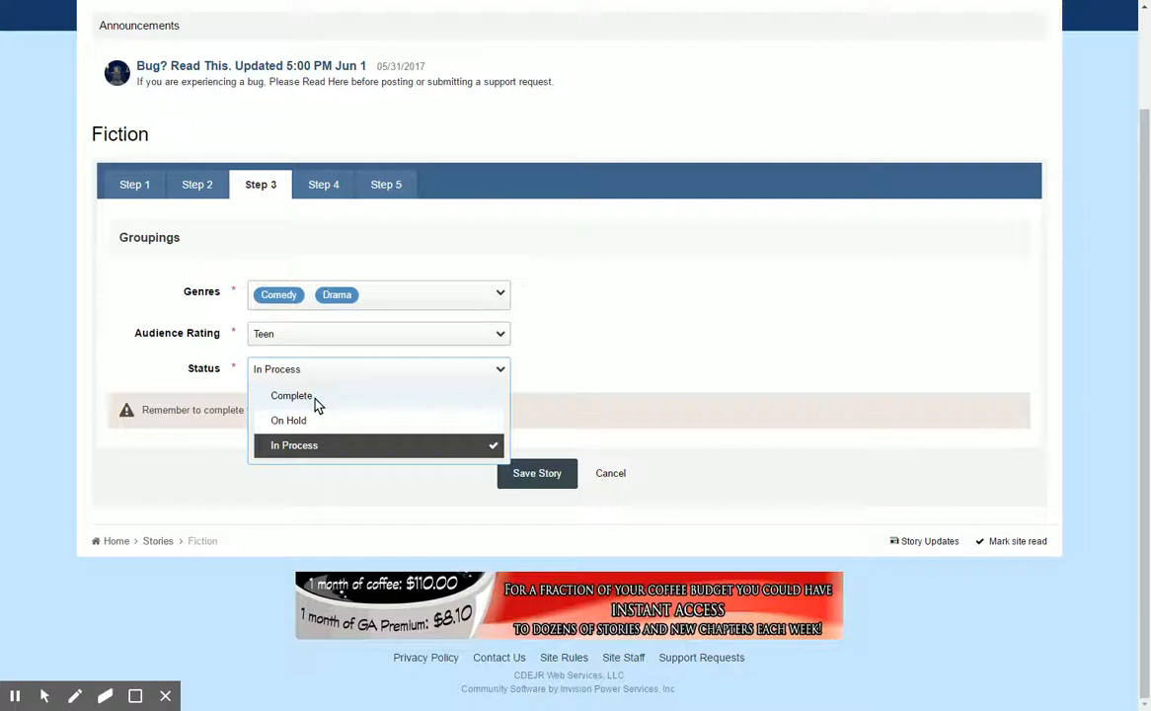
pyautogui.click(571, 355)
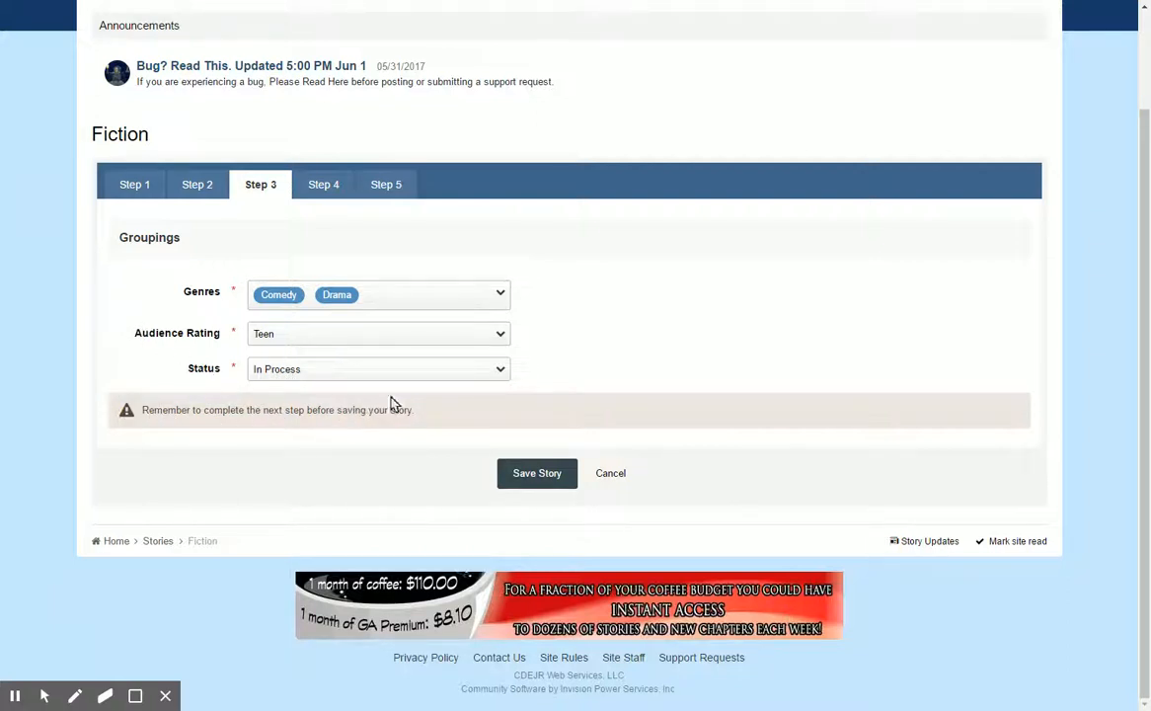
# Open Step 4 of the story form and examine the available tags from Age through Creative Non-Fiction.
pyautogui.click(326, 189)
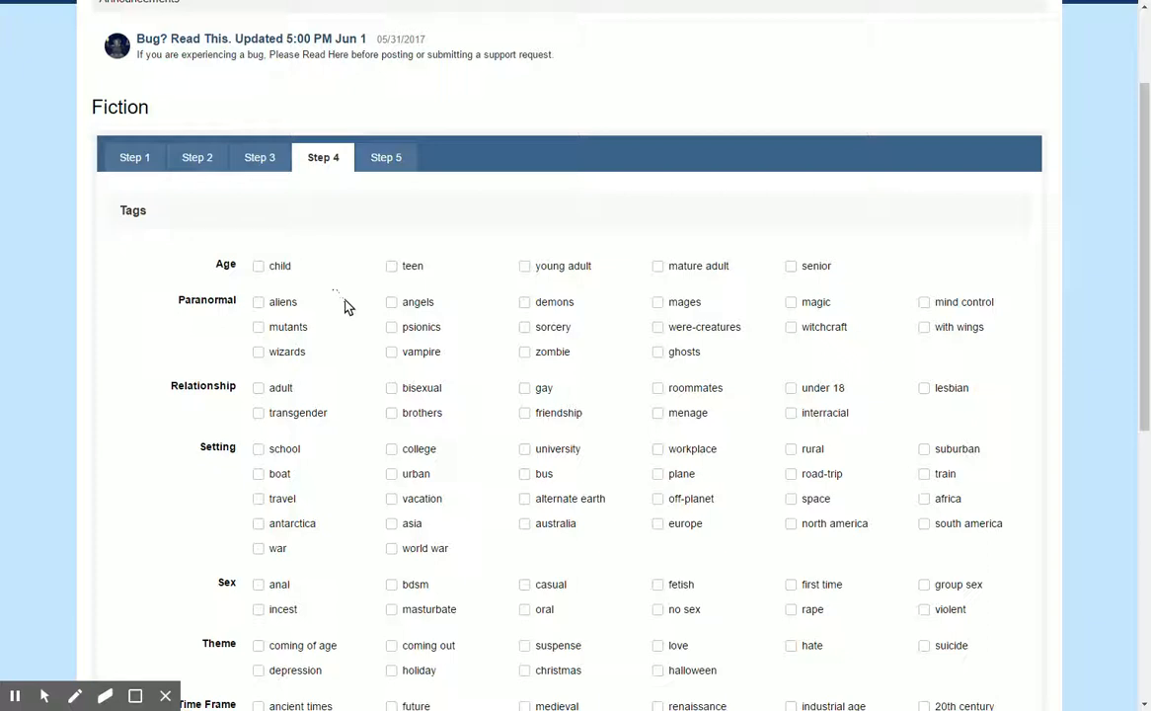
pyautogui.scroll(-2, 346, 306)
pyautogui.scroll(1, 346, 306)
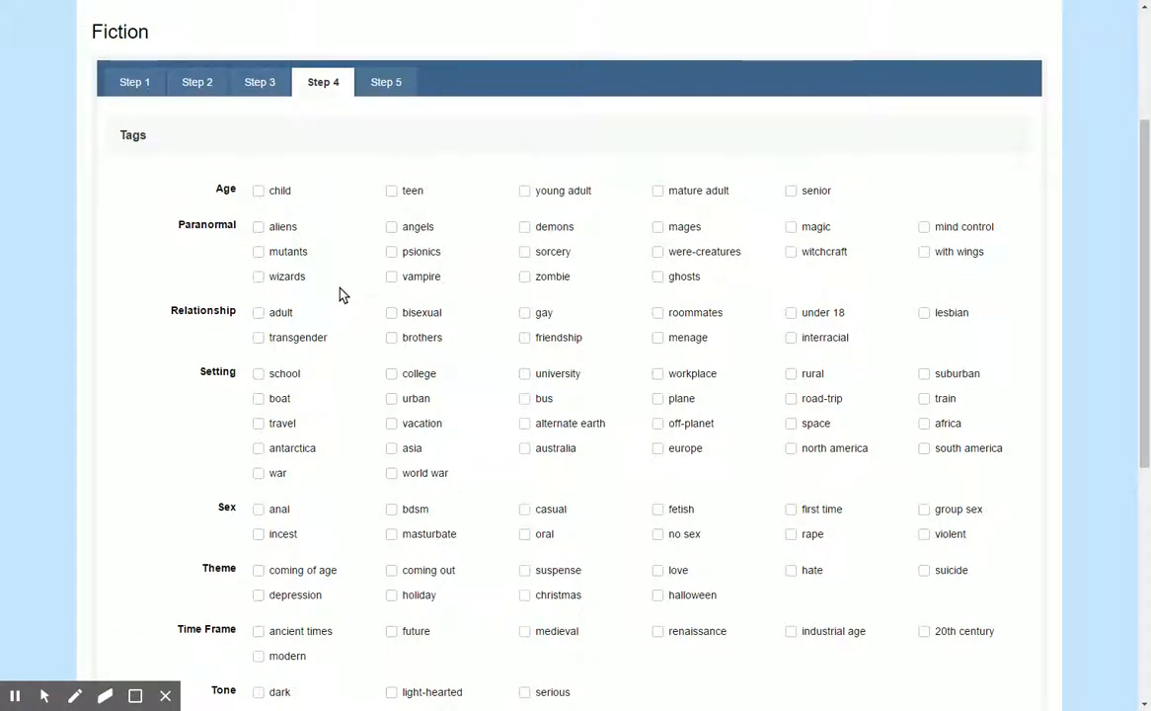
pyautogui.scroll(-3, 339, 294)
pyautogui.scroll(3, 340, 294)
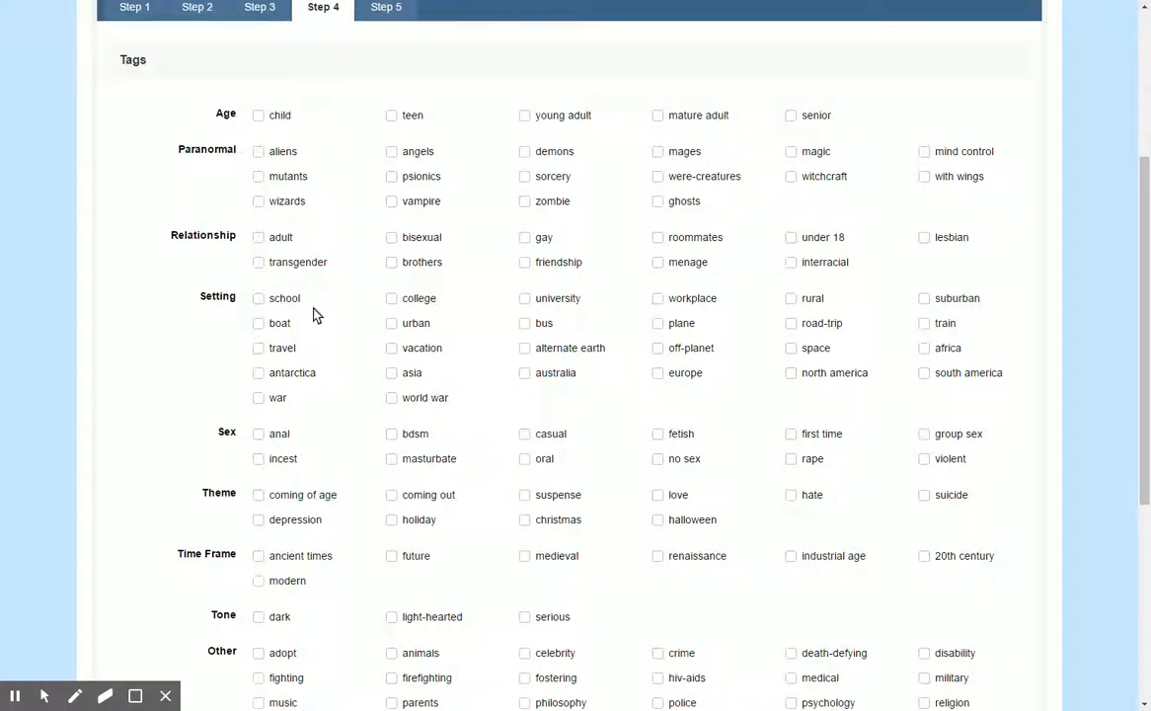
pyautogui.scroll(-1, 276, 306)
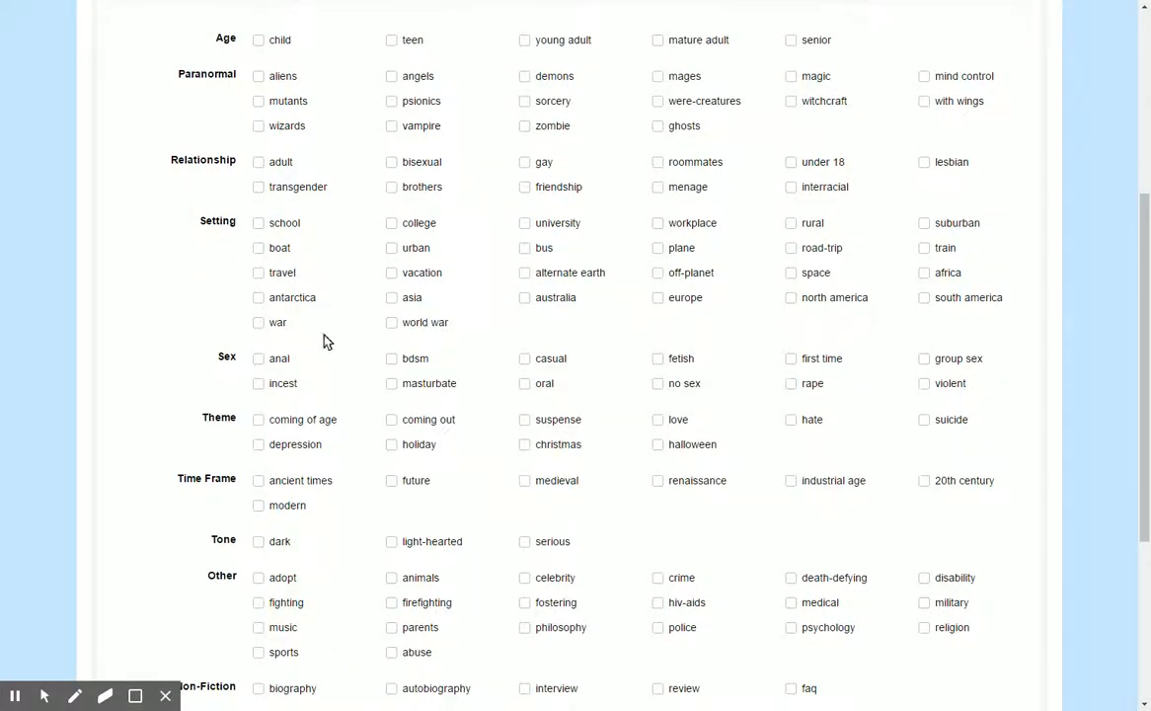
pyautogui.scroll(-3, 208, 375)
pyautogui.scroll(2, 206, 367)
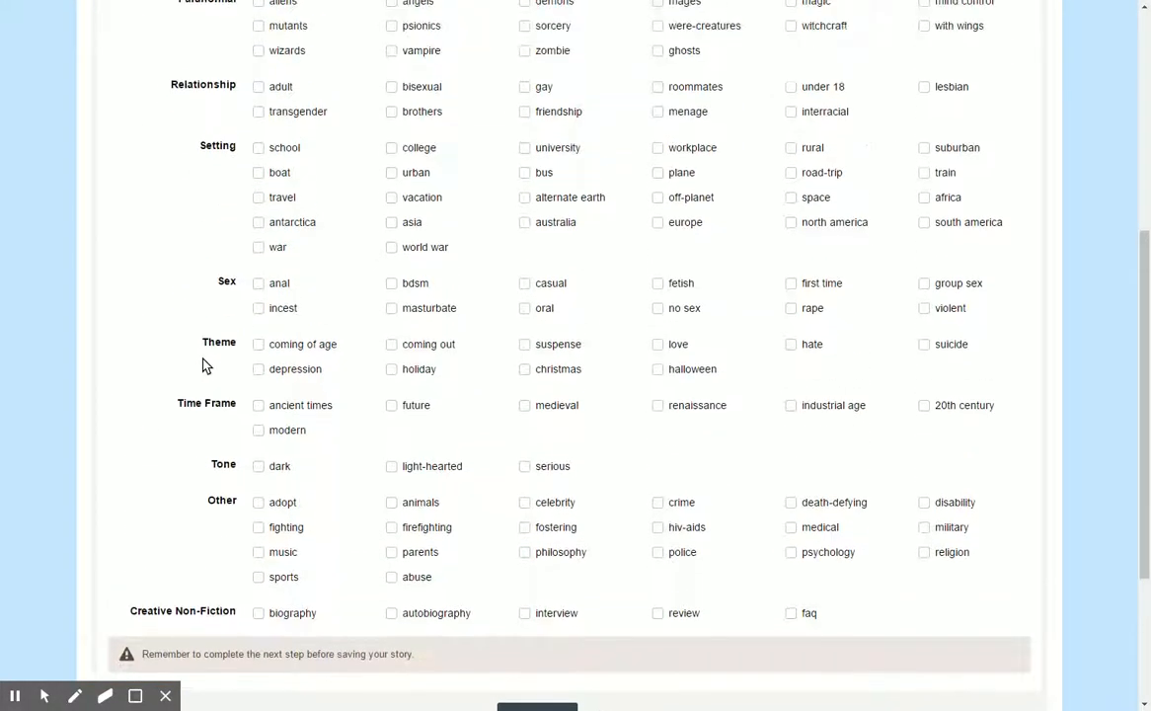
pyautogui.scroll(2, 203, 365)
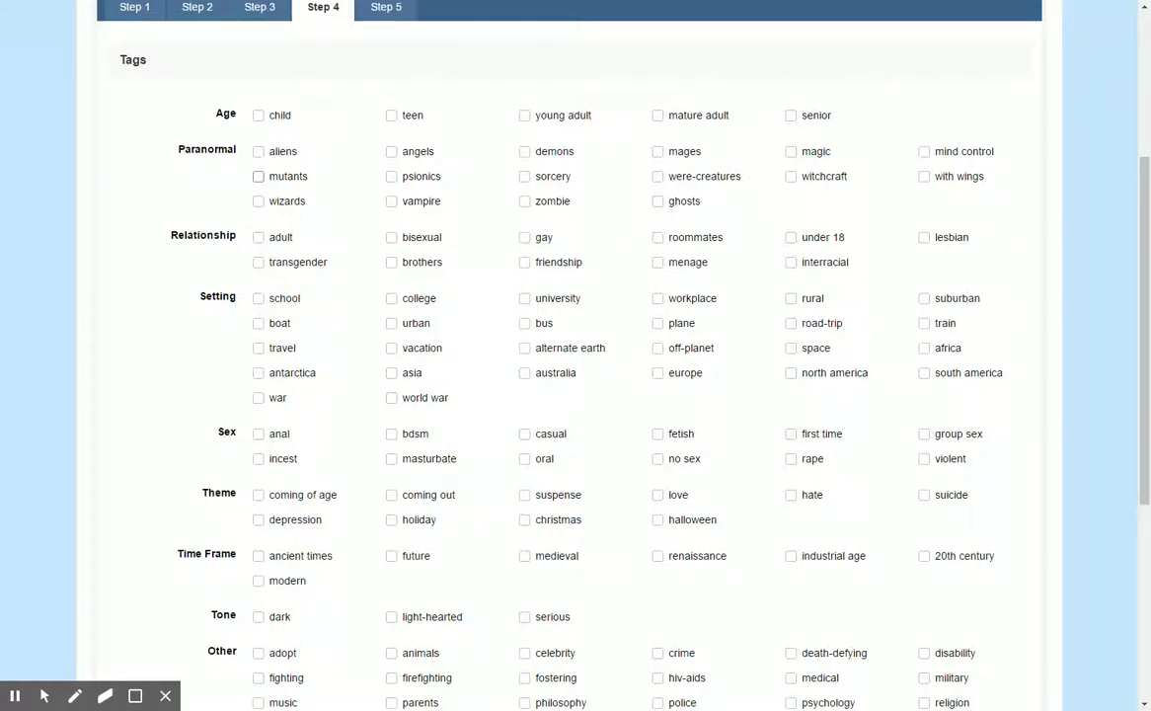
# Tag the story with psionics under Paranormal, urban under Setting and light-hearted under Tone.
pyautogui.click(391, 176)
pyautogui.click(391, 323)
pyautogui.scroll(-3, 333, 367)
pyautogui.scroll(-2, 336, 367)
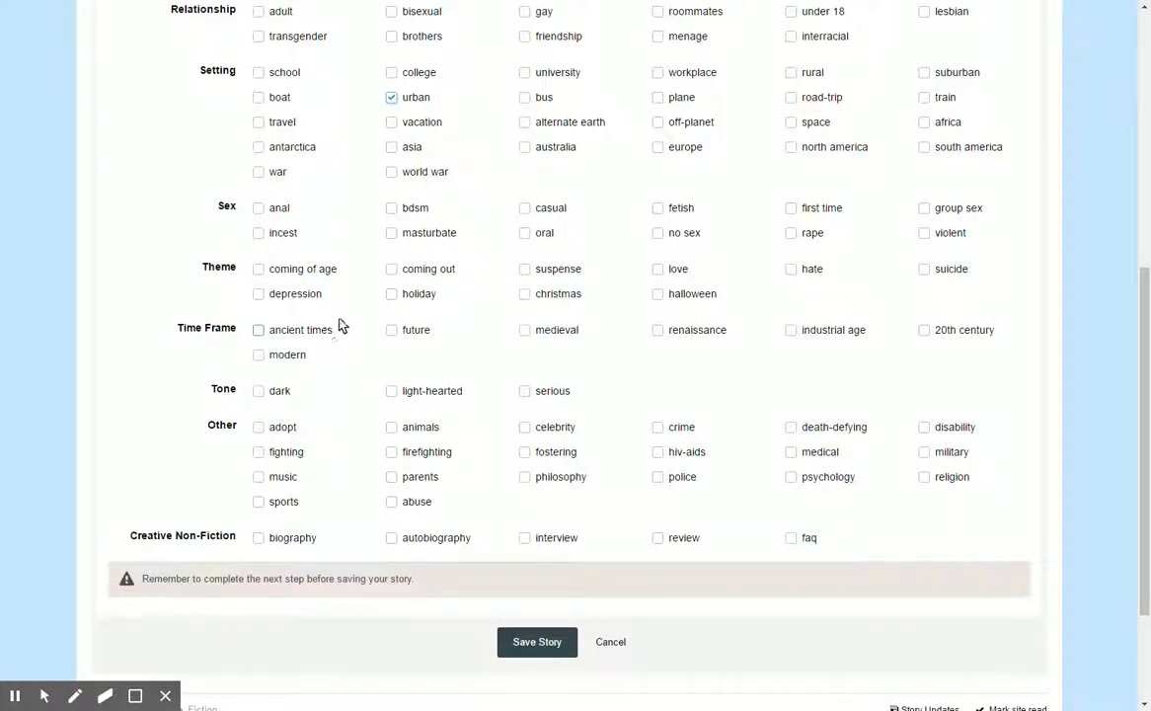
pyautogui.click(396, 388)
pyautogui.click(393, 390)
pyautogui.scroll(-2, 227, 353)
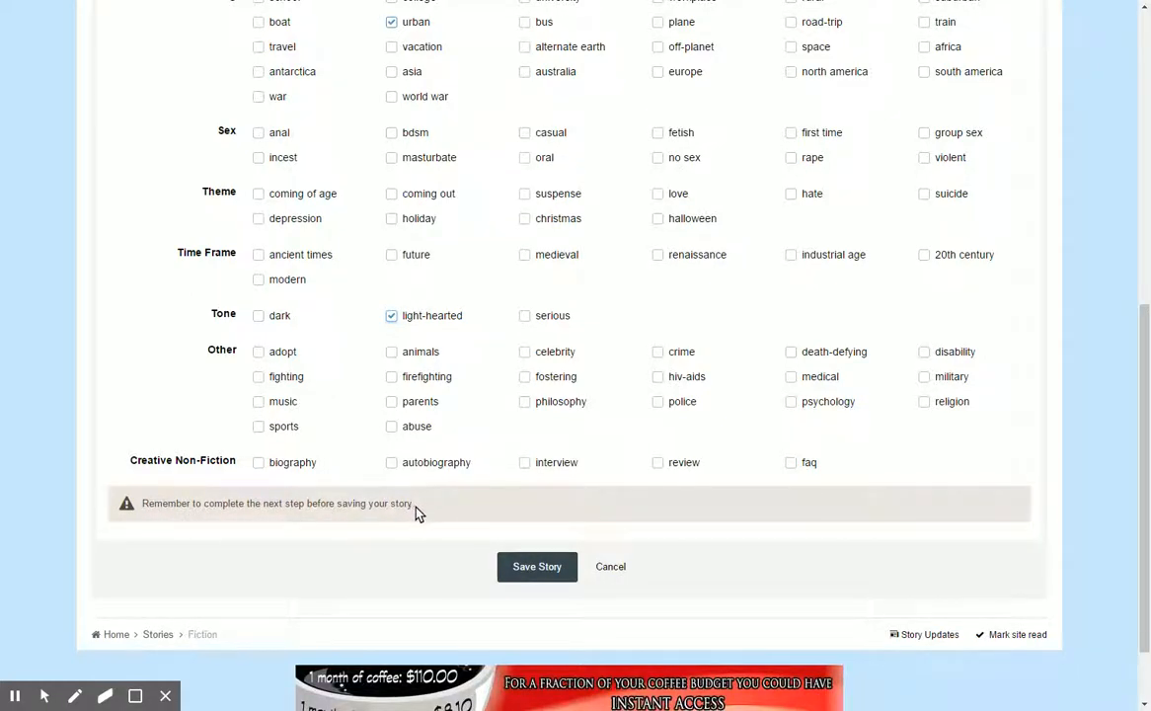
pyautogui.scroll(3, 464, 533)
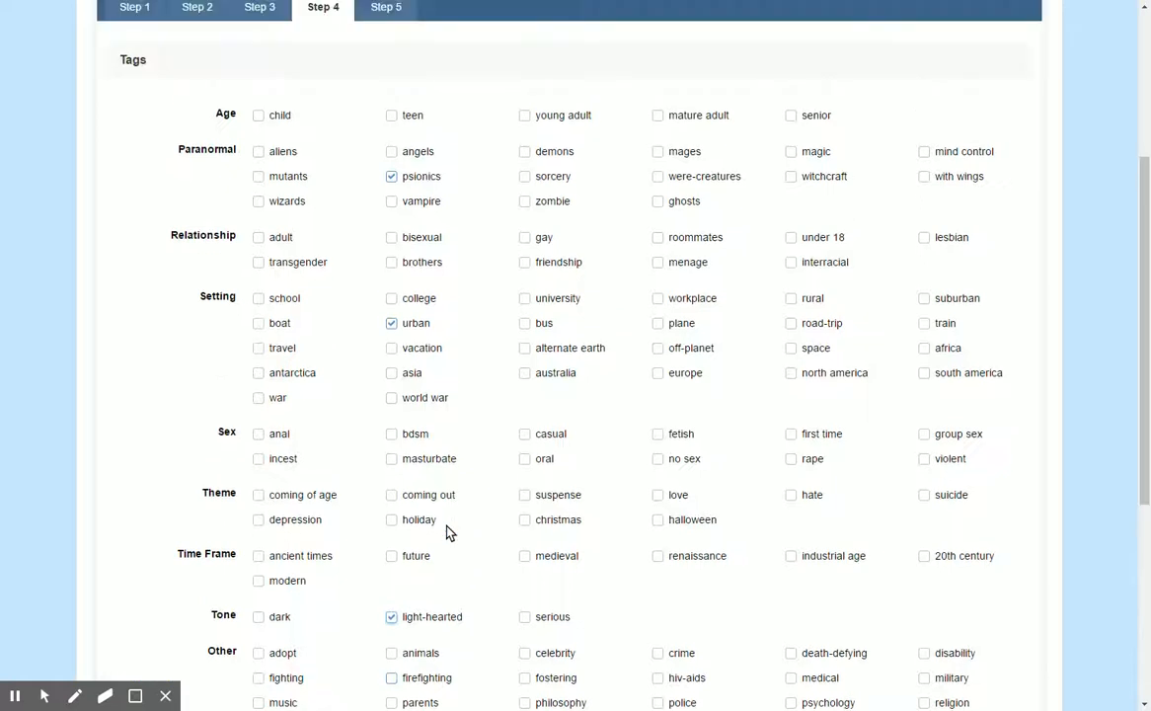
# Open Step 5 and preview the optional prologue fields, leaving the prologue switched off.
pyautogui.scroll(2, 449, 532)
pyautogui.click(383, 170)
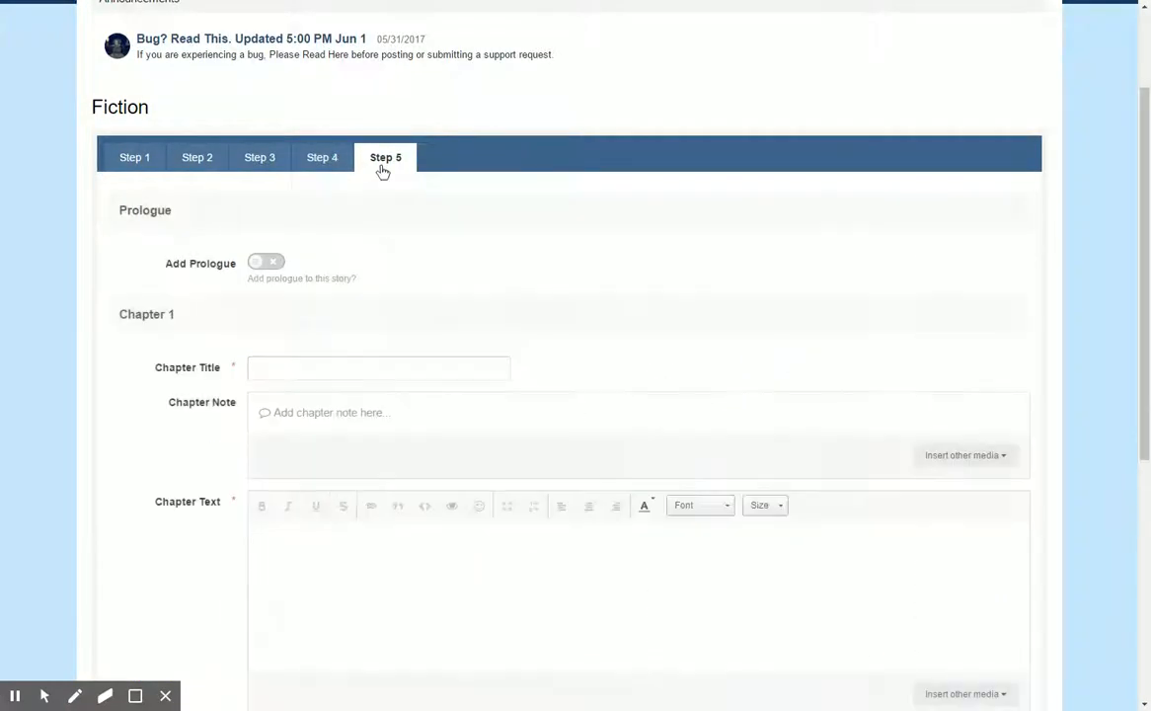
pyautogui.scroll(-2, 406, 450)
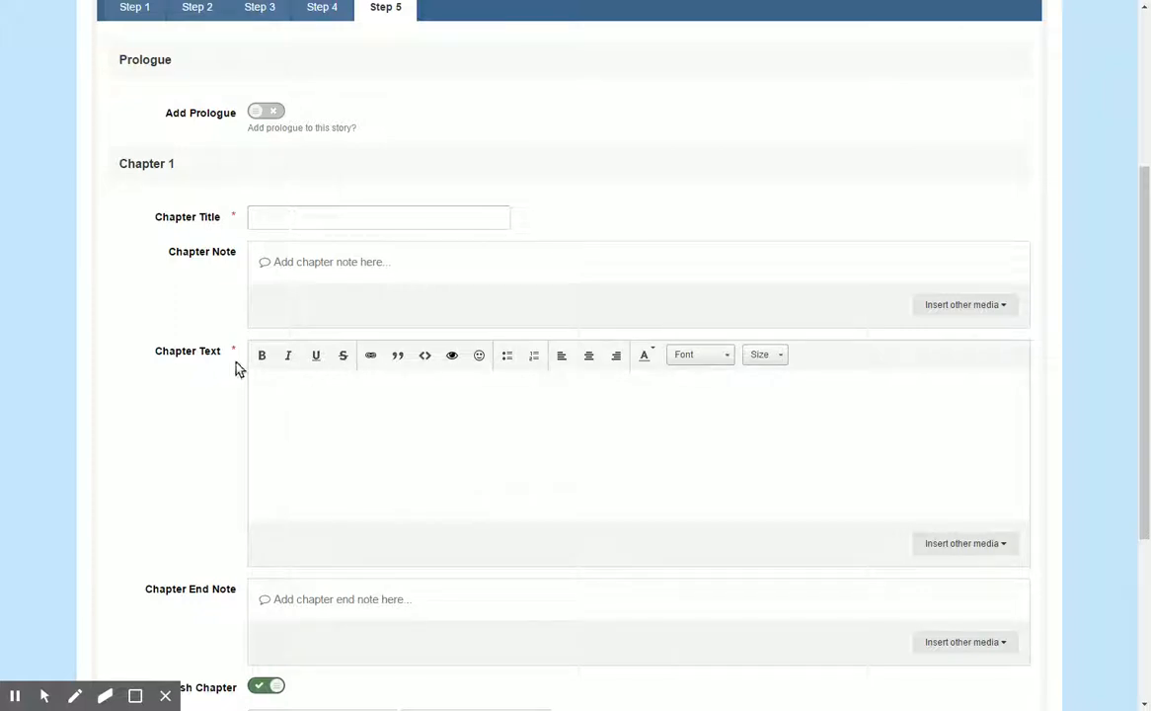
pyautogui.scroll(1, 255, 351)
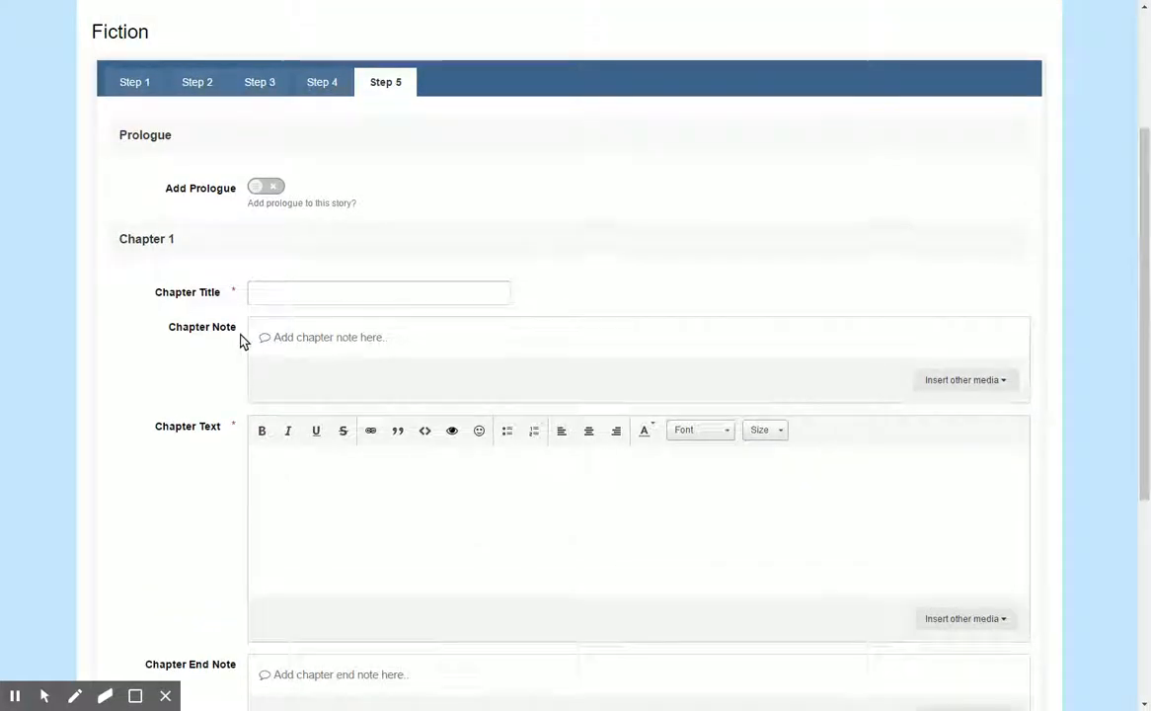
pyautogui.scroll(1, 242, 340)
pyautogui.click(263, 263)
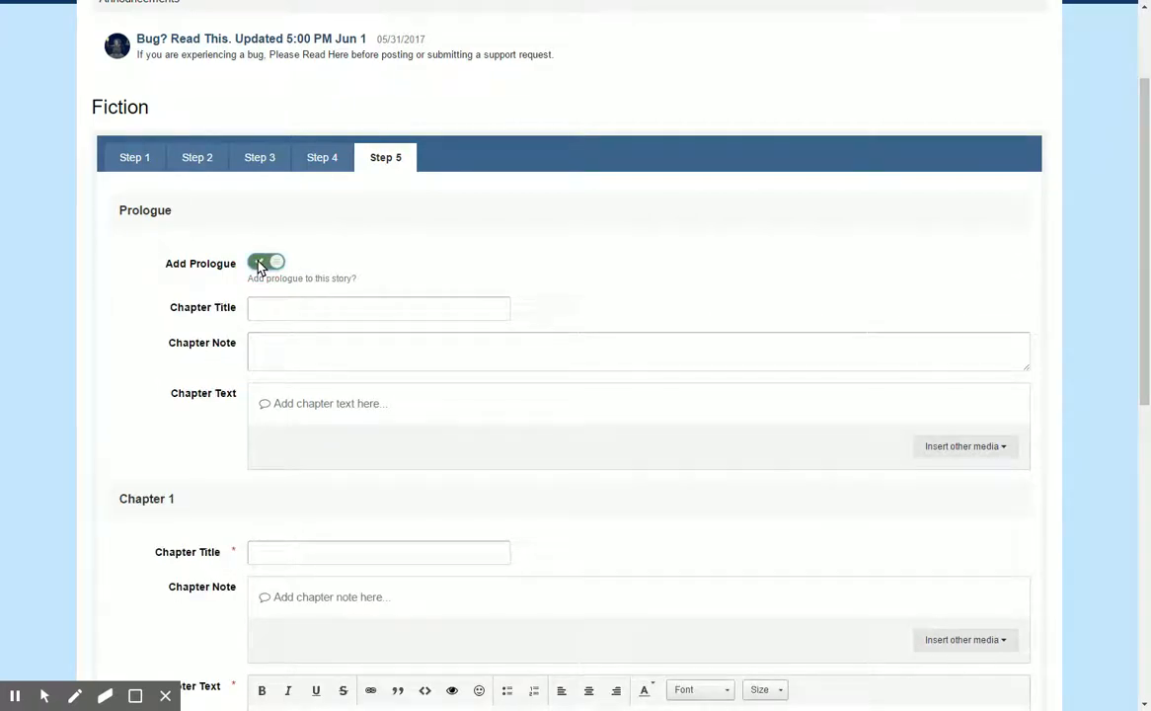
pyautogui.click(260, 263)
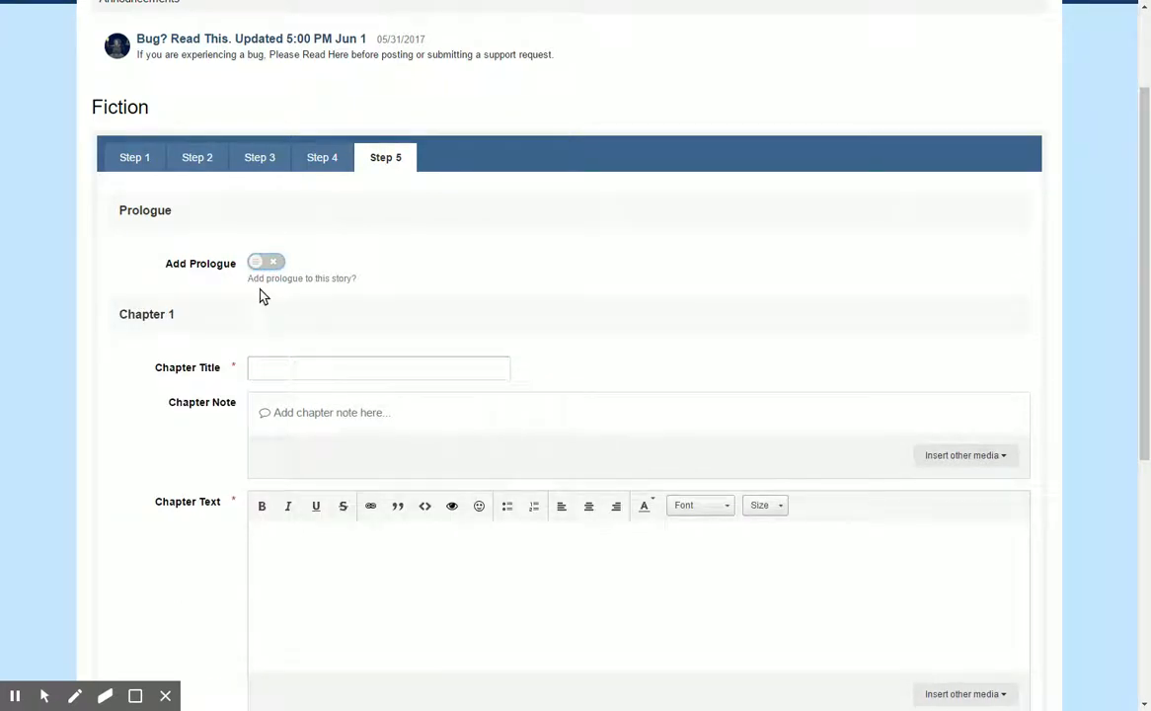
# Title the first chapter "Chapter 1" and enter "This is a chapter Note" as its chapter note.
pyautogui.click(262, 366)
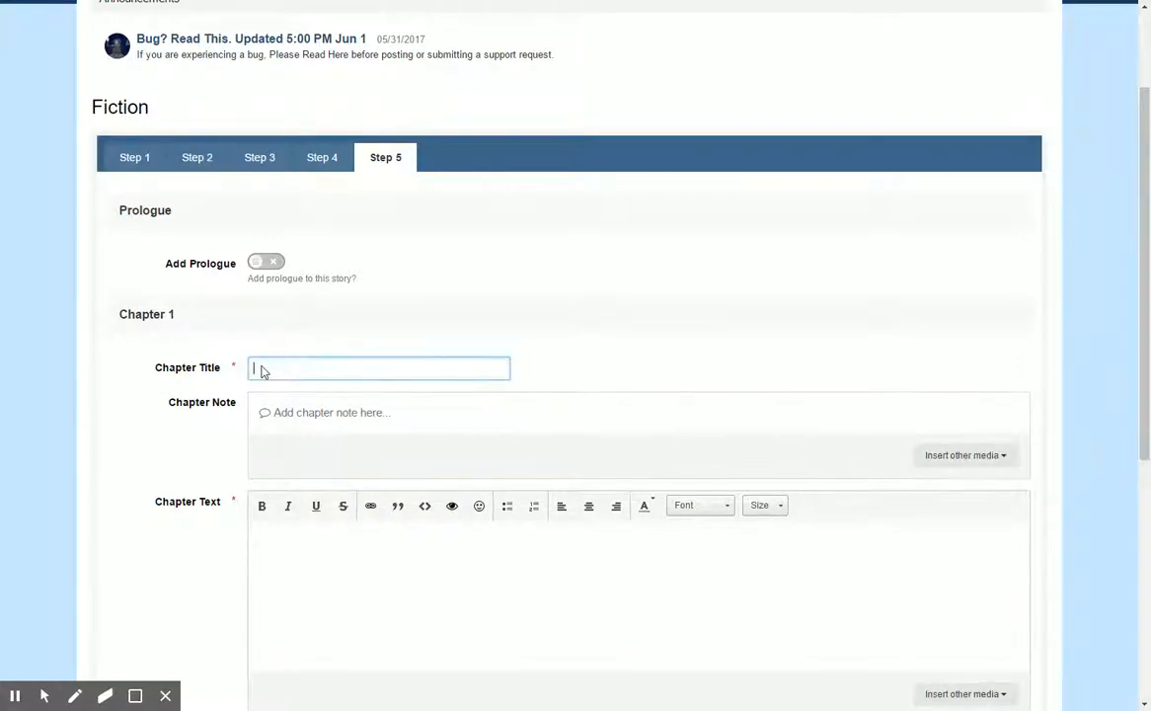
pyautogui.write('Chapter 1')
pyautogui.scroll(-2, 334, 361)
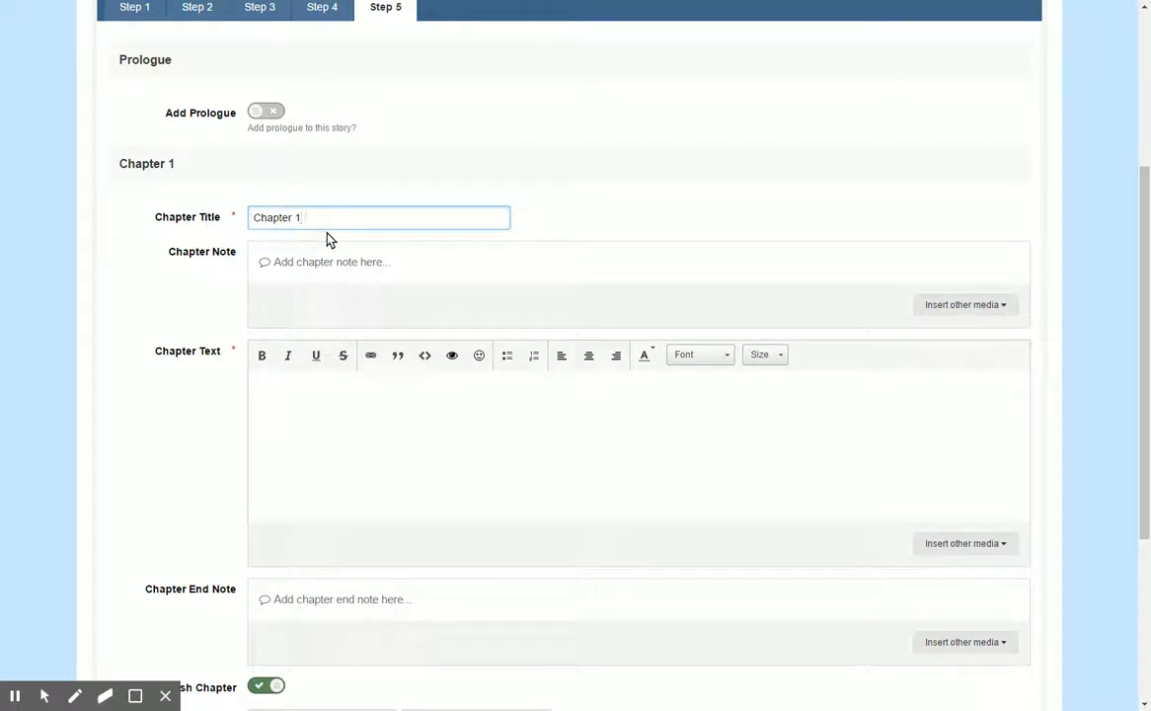
pyautogui.click(354, 263)
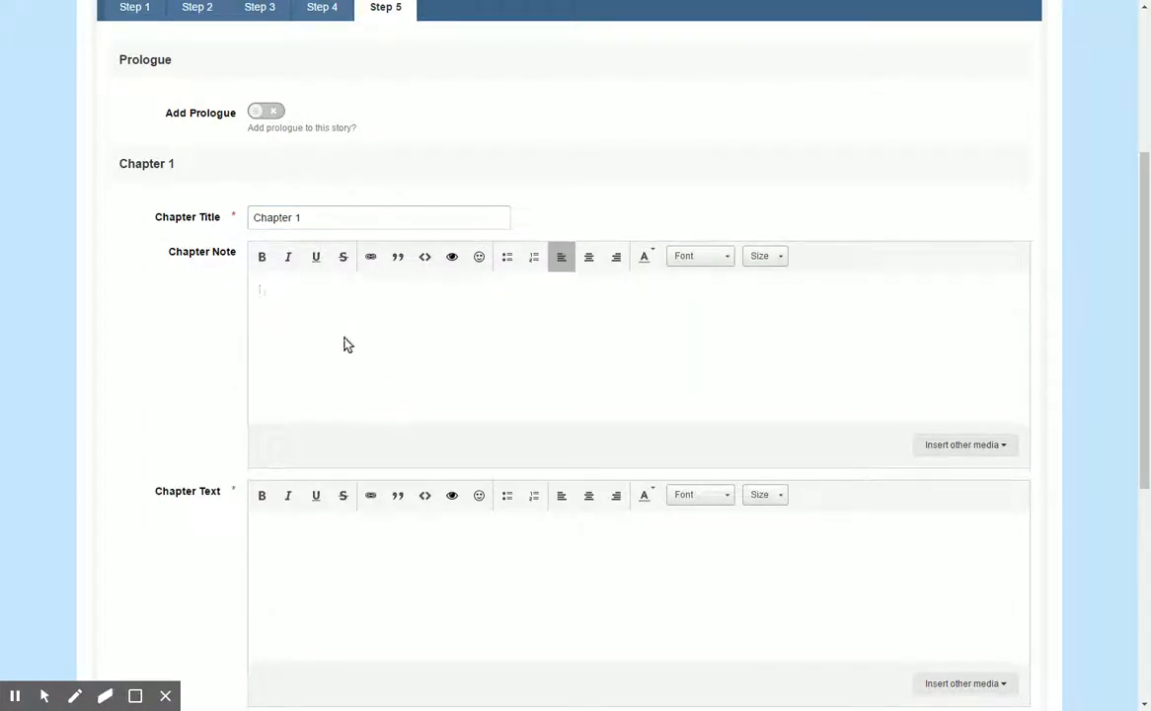
pyautogui.scroll(-1, 340, 362)
pyautogui.write('This is a chapter Note')
# Enter "This is the chapter" as the chapter text and "This is the chapter end note" as the end note.
pyautogui.click(278, 522)
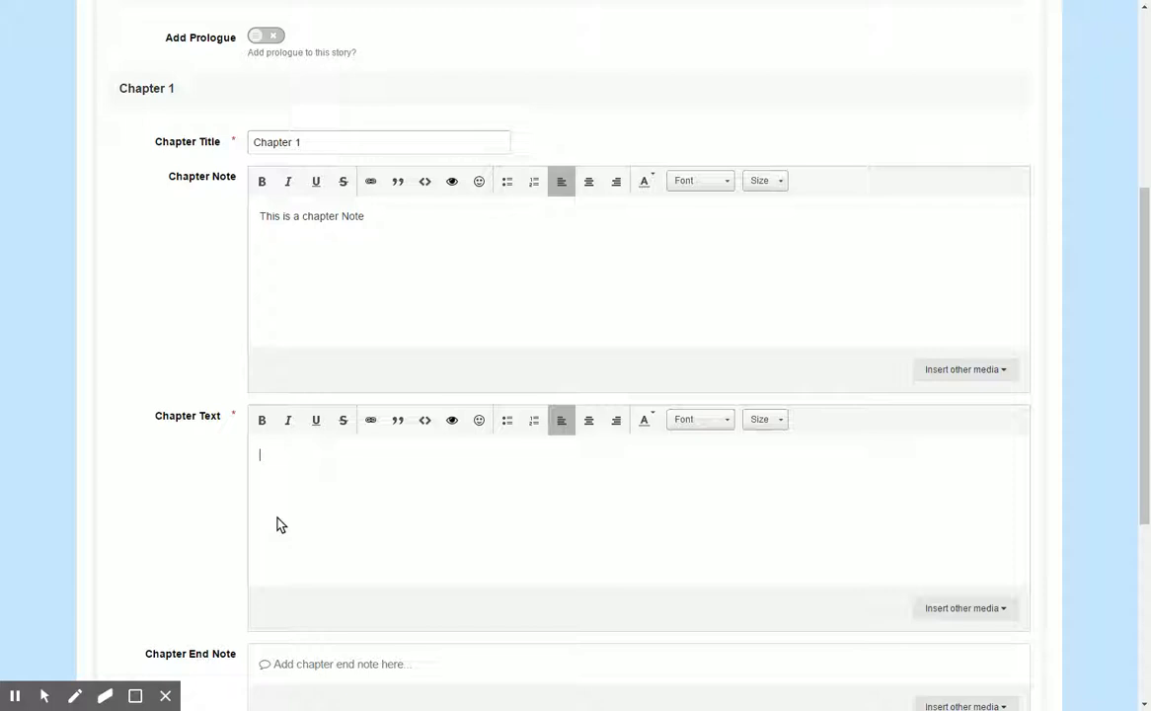
pyautogui.write('This is the chapter')
pyautogui.scroll(-3, 301, 486)
pyautogui.click(295, 515)
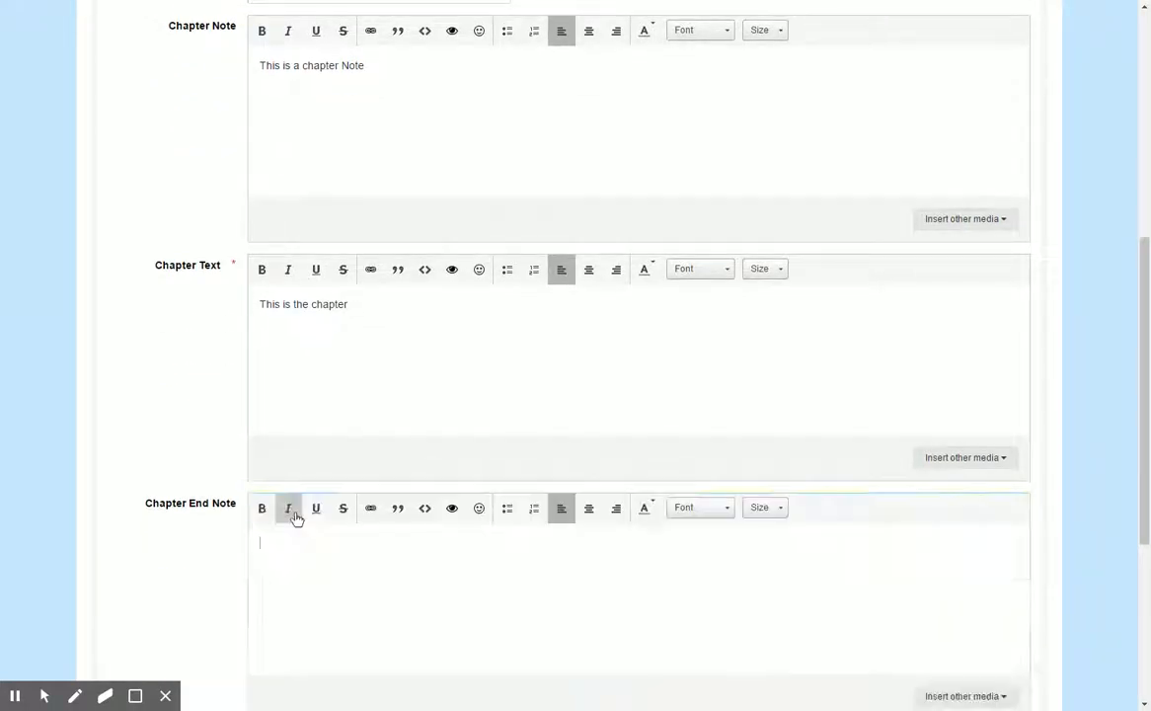
pyautogui.write('This is the chapter end note')
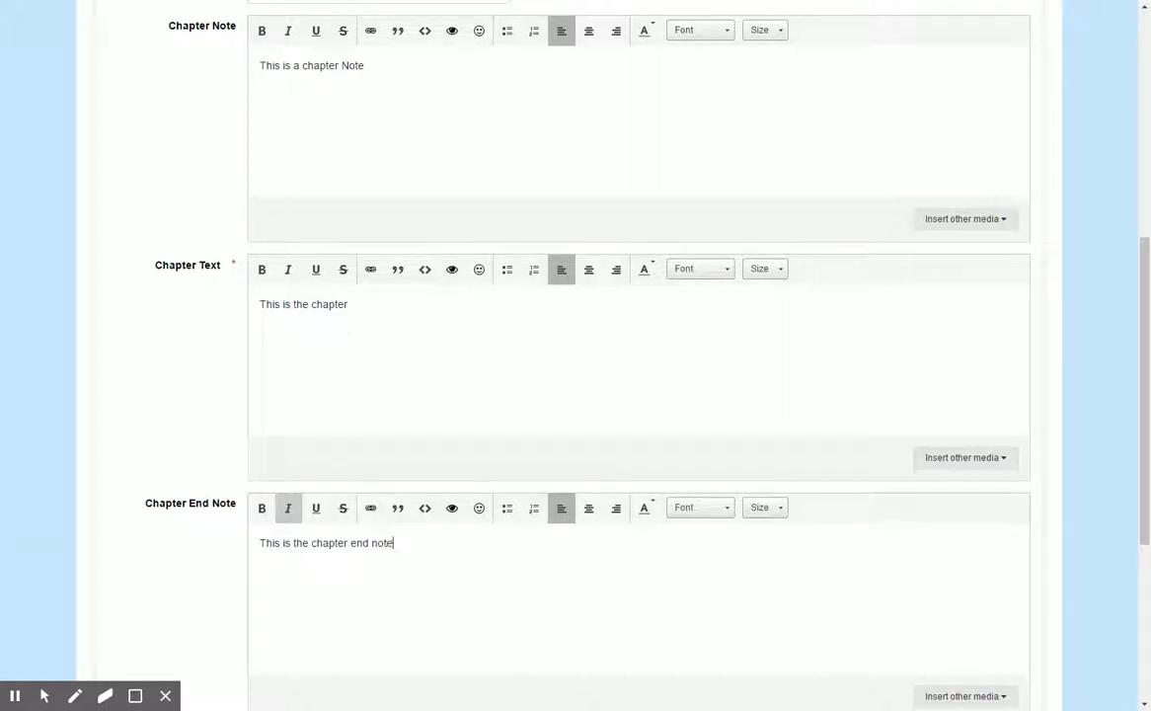
# Preview the chapter's publish date and time fields by switching immediate publishing off and back on.
pyautogui.scroll(-5, 314, 505)
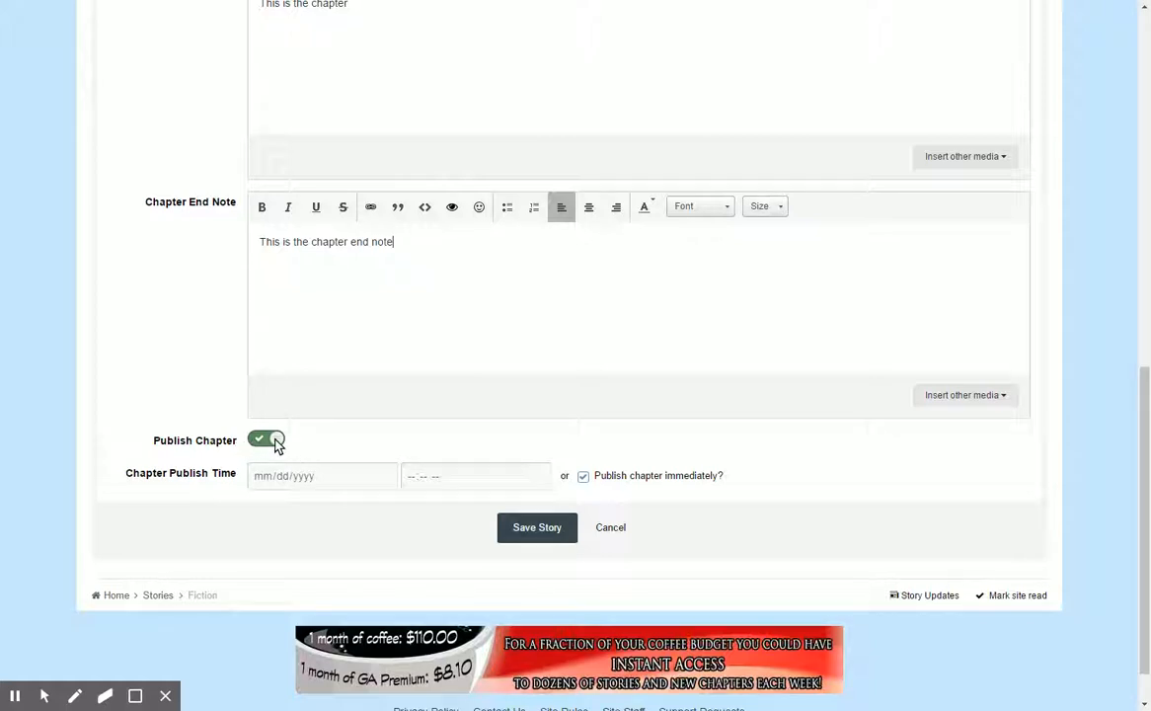
pyautogui.click(584, 475)
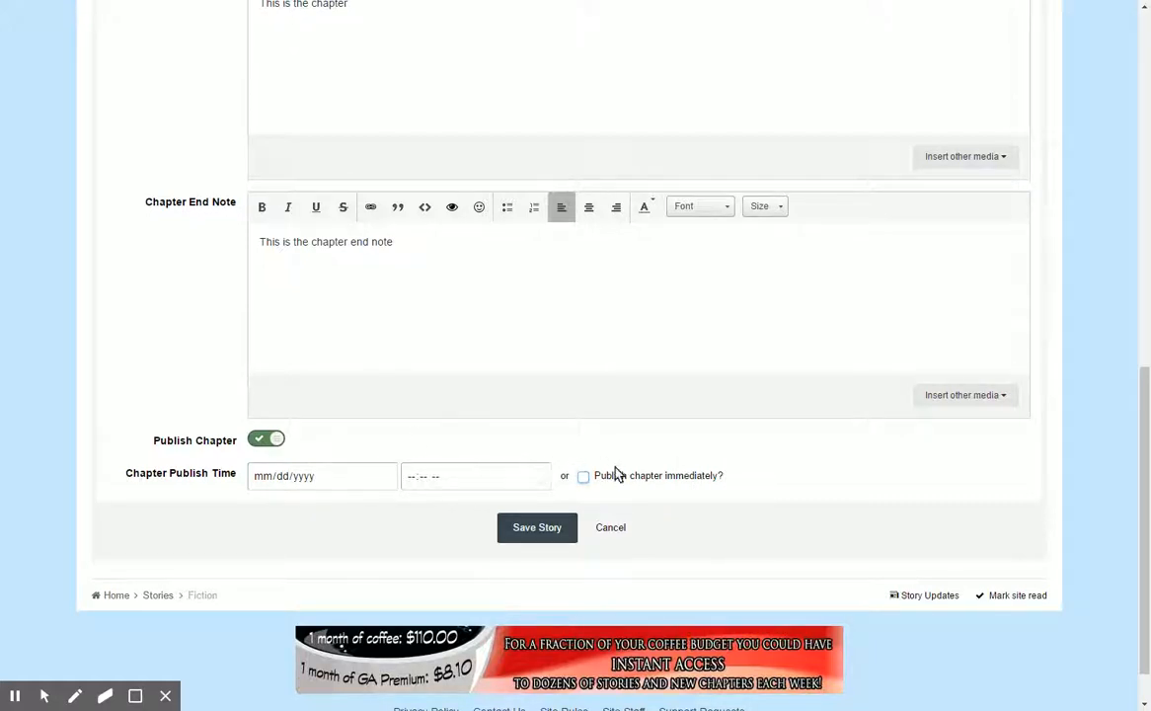
pyautogui.click(585, 475)
# Save the story, confirming that all steps are complete, and look over the resulting story page.
pyautogui.scroll(-1, 498, 408)
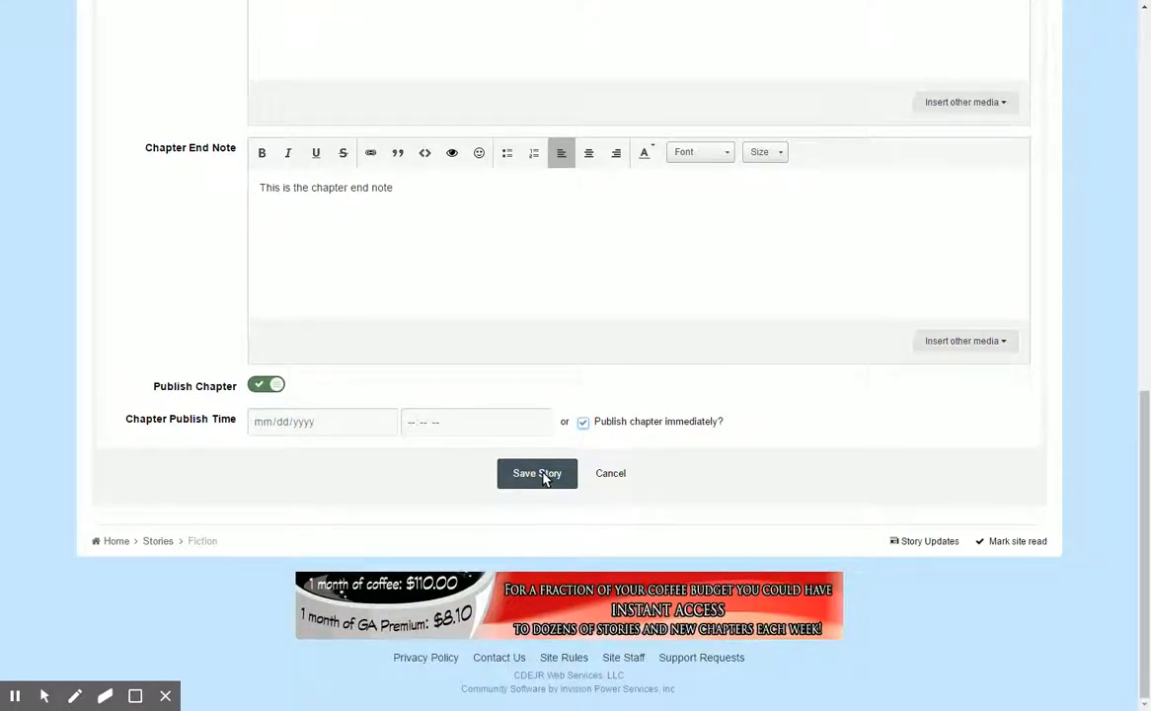
pyautogui.click(541, 474)
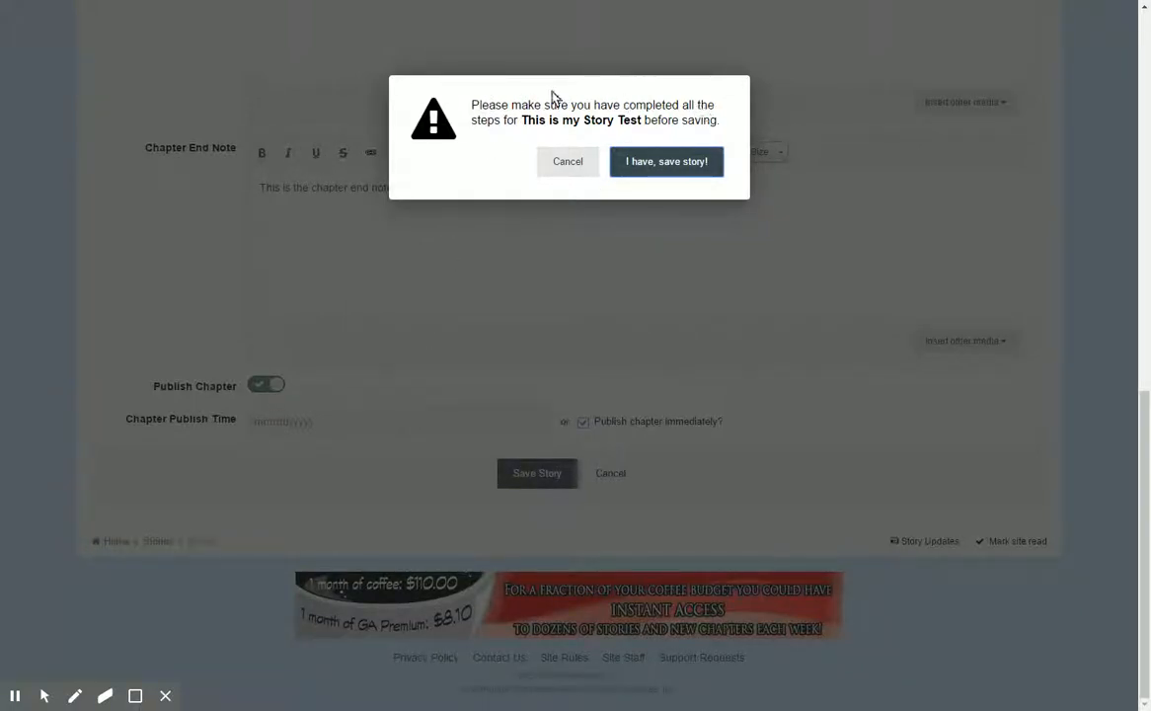
pyautogui.click(665, 163)
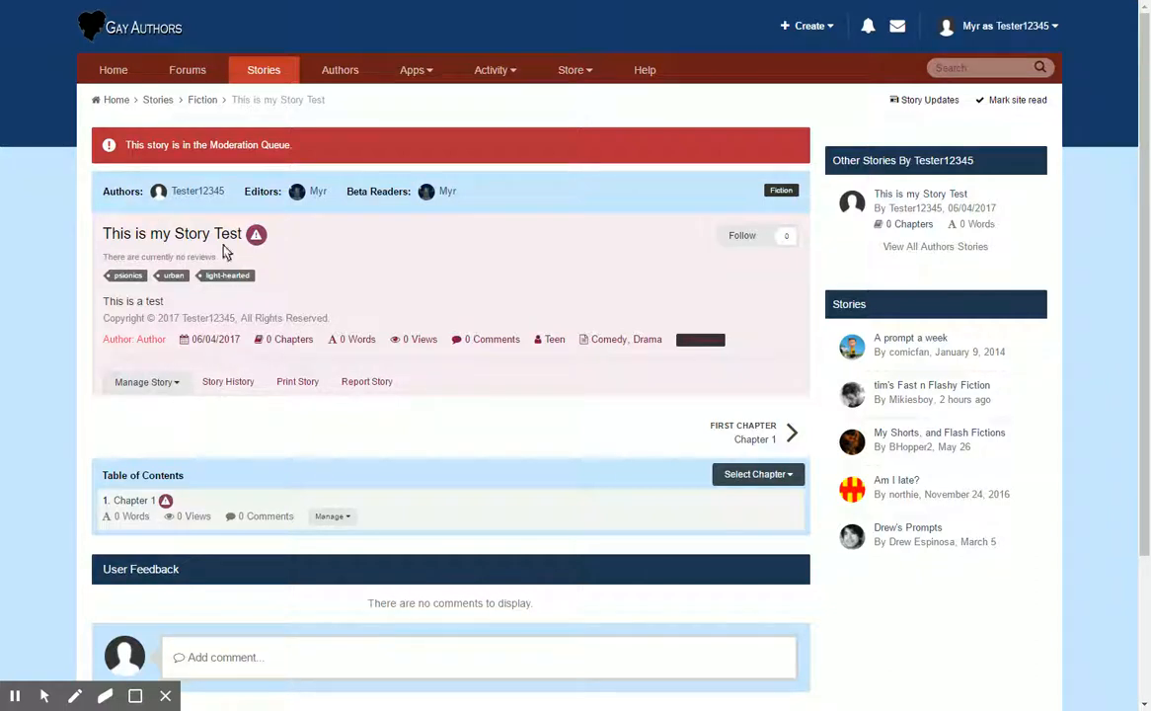
pyautogui.scroll(-3, 311, 252)
pyautogui.scroll(1, 311, 246)
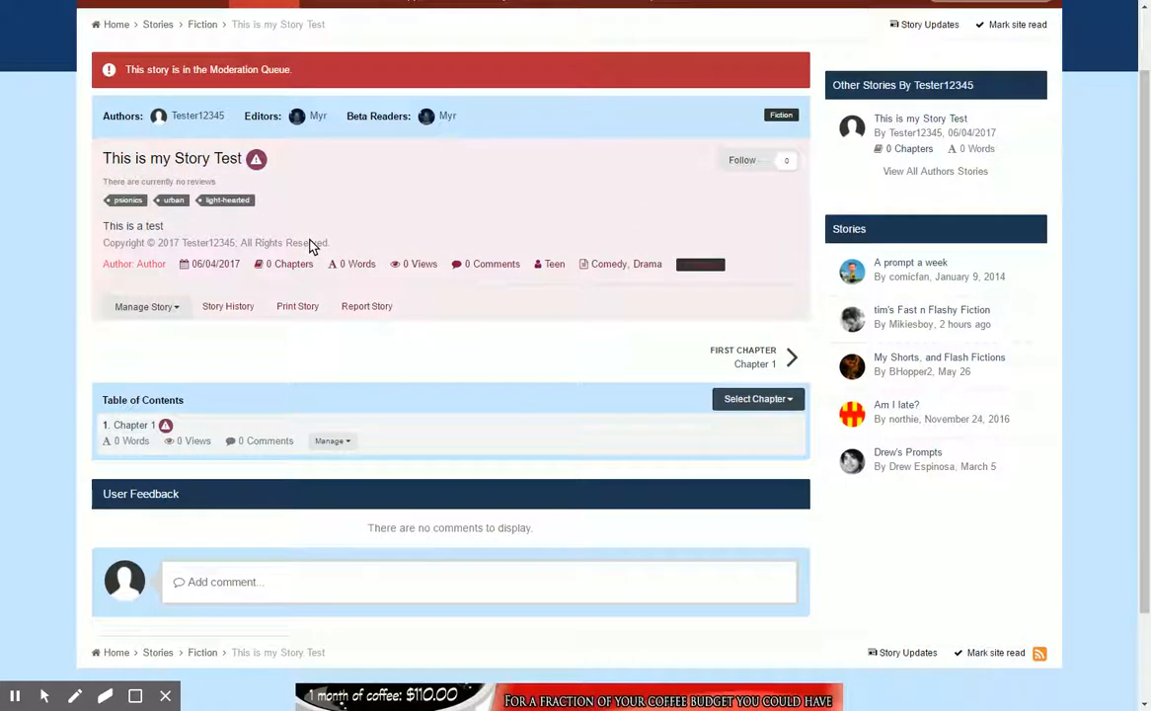